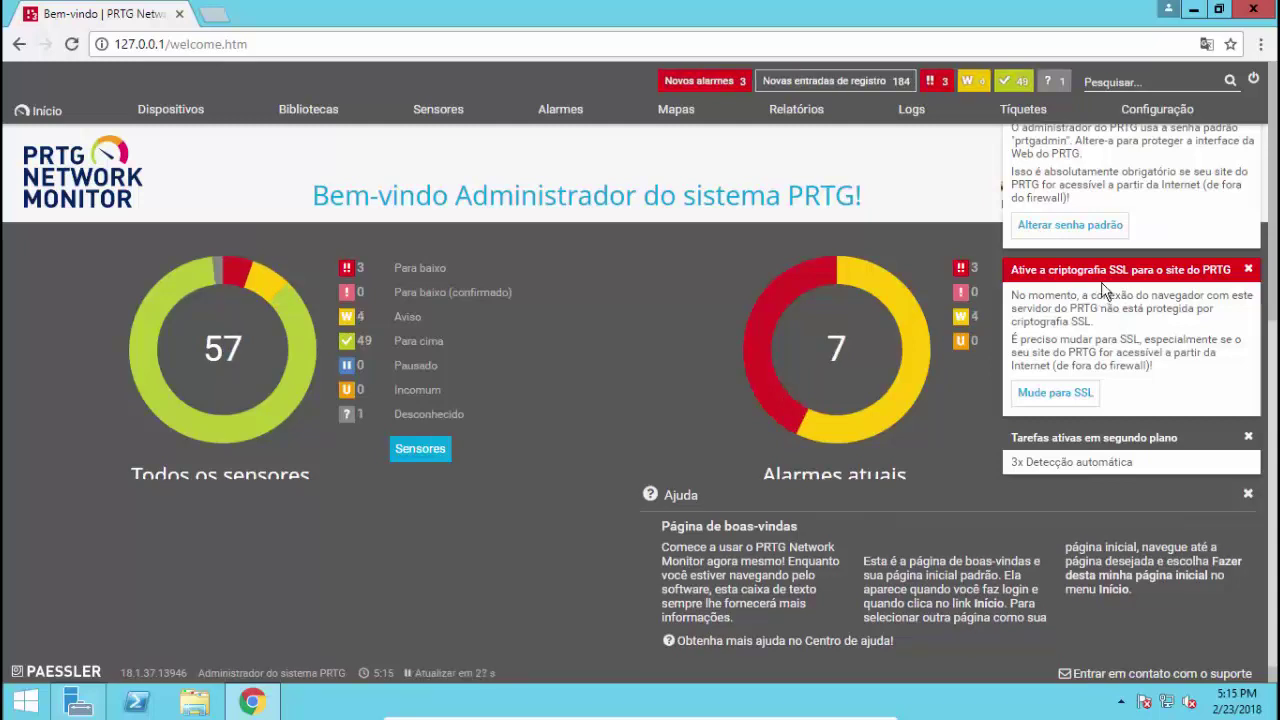
Minimize Chrome and Server Manager, then launch PRTG Network Monitor and PRTG Enterprise Console
{"action": "left_click", "coordinate": [1196, 9]}
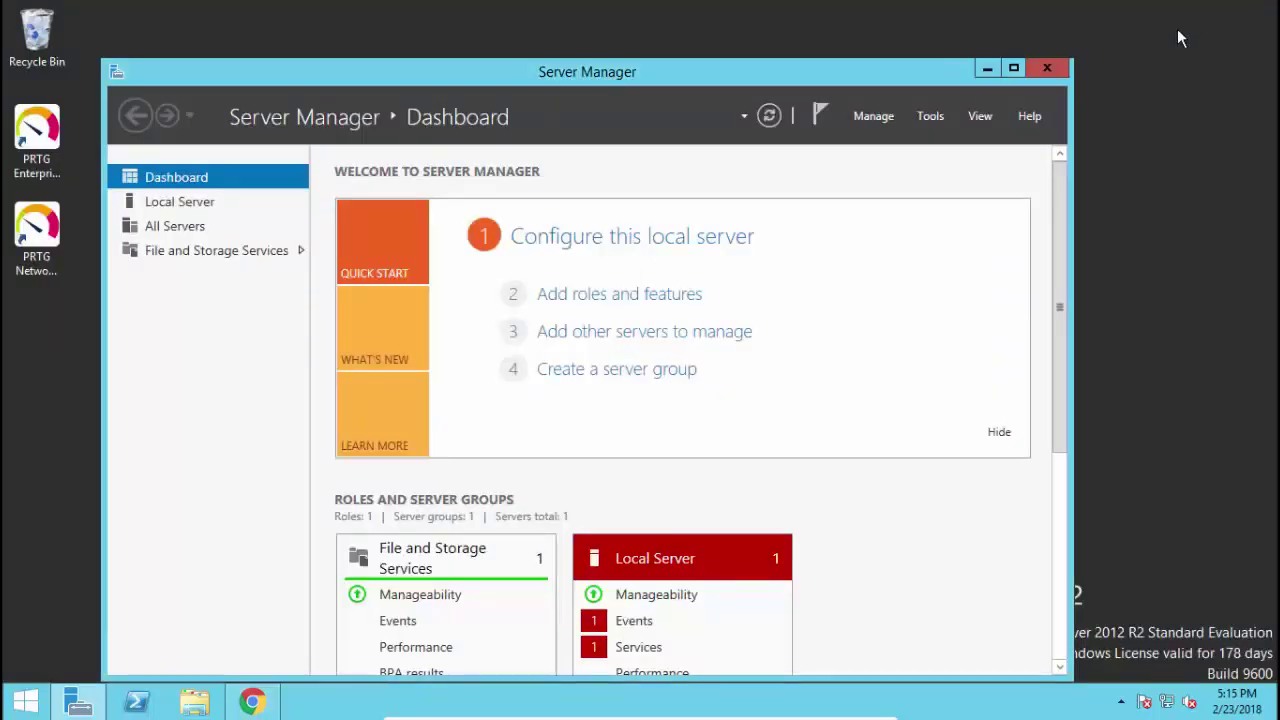
{"action": "left_click", "coordinate": [994, 69]}
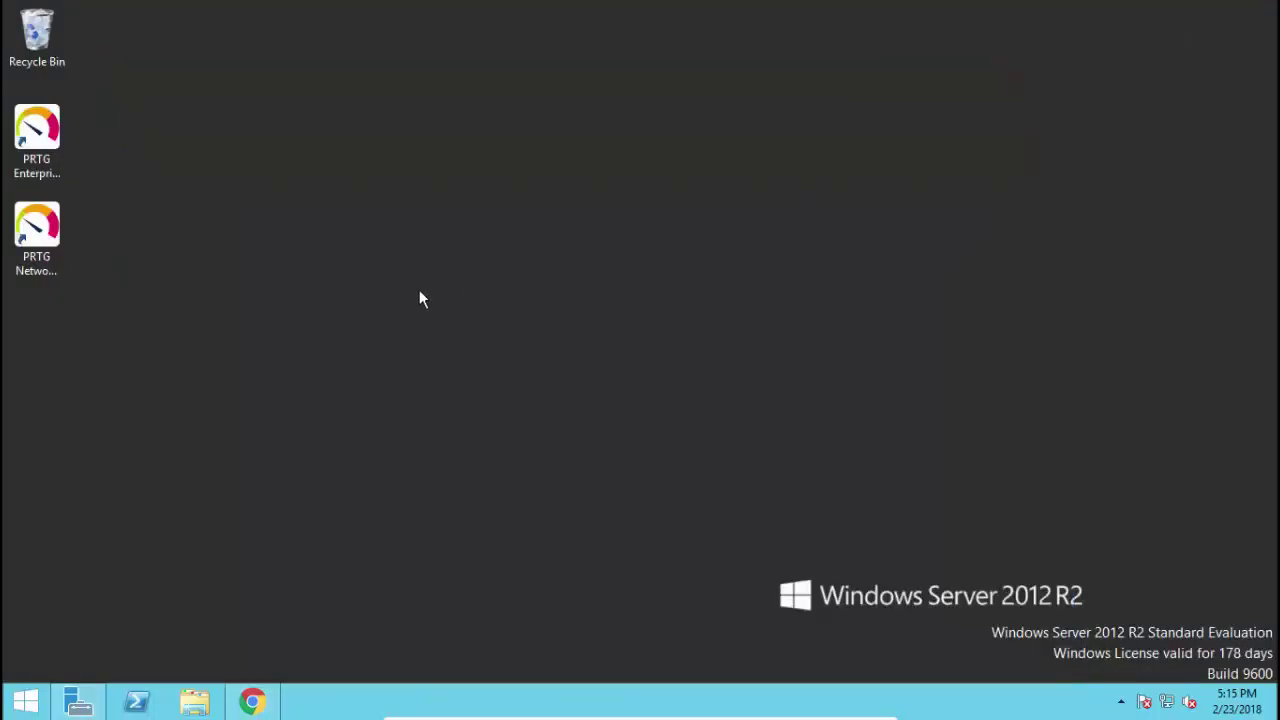
{"action": "double_click", "coordinate": [30, 235]}
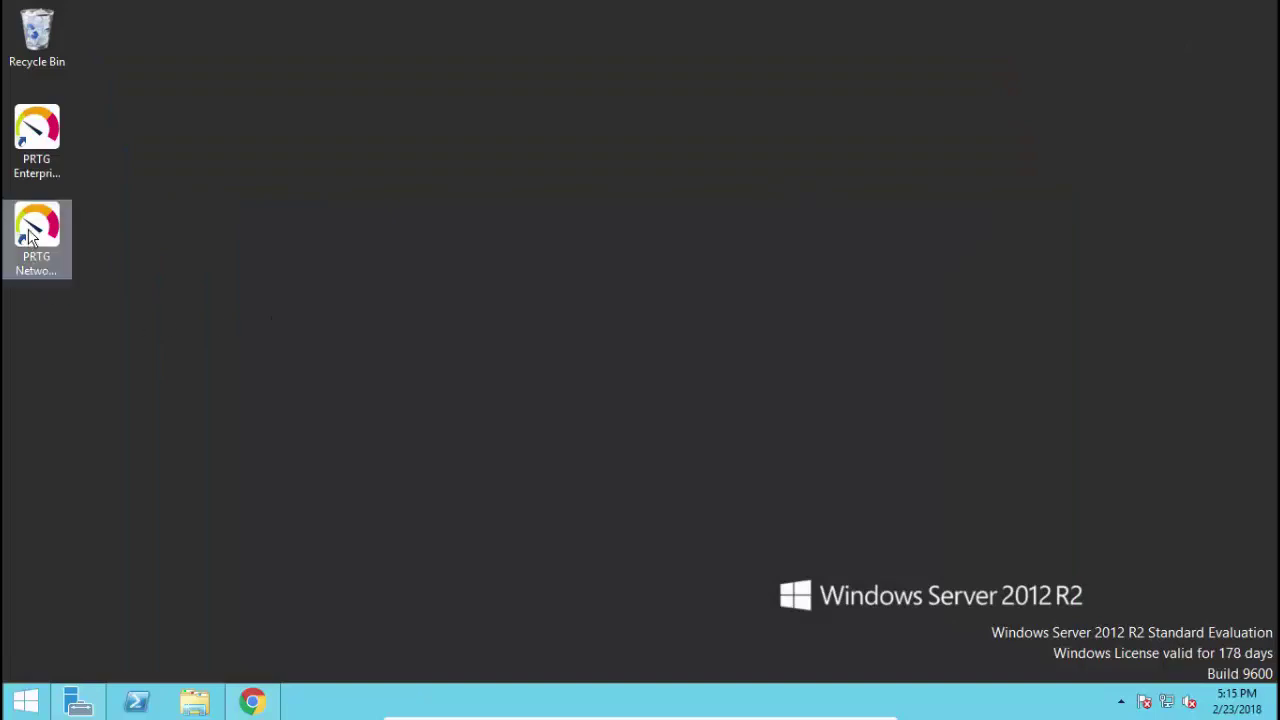
{"action": "double_click", "coordinate": [30, 235]}
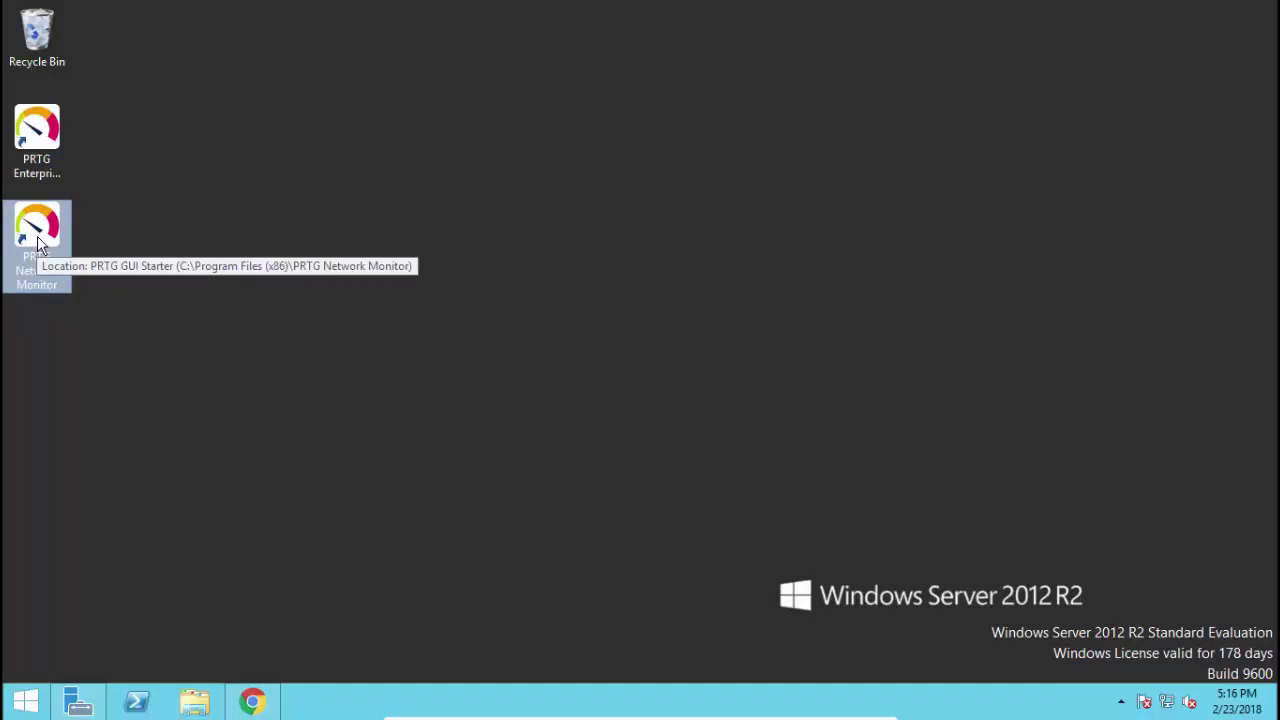
{"action": "double_click", "coordinate": [55, 166]}
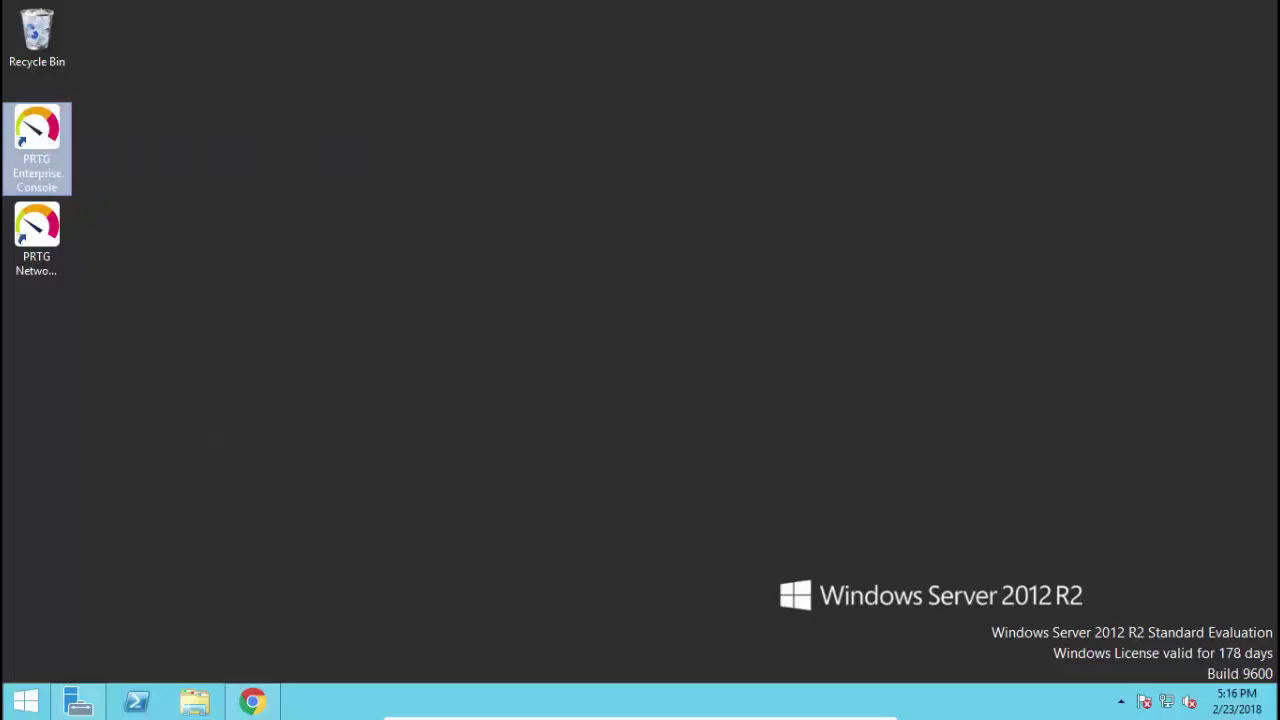
Restore the Chrome window with the PRTG welcome page from the taskbar
{"action": "left_click", "coordinate": [252, 700]}
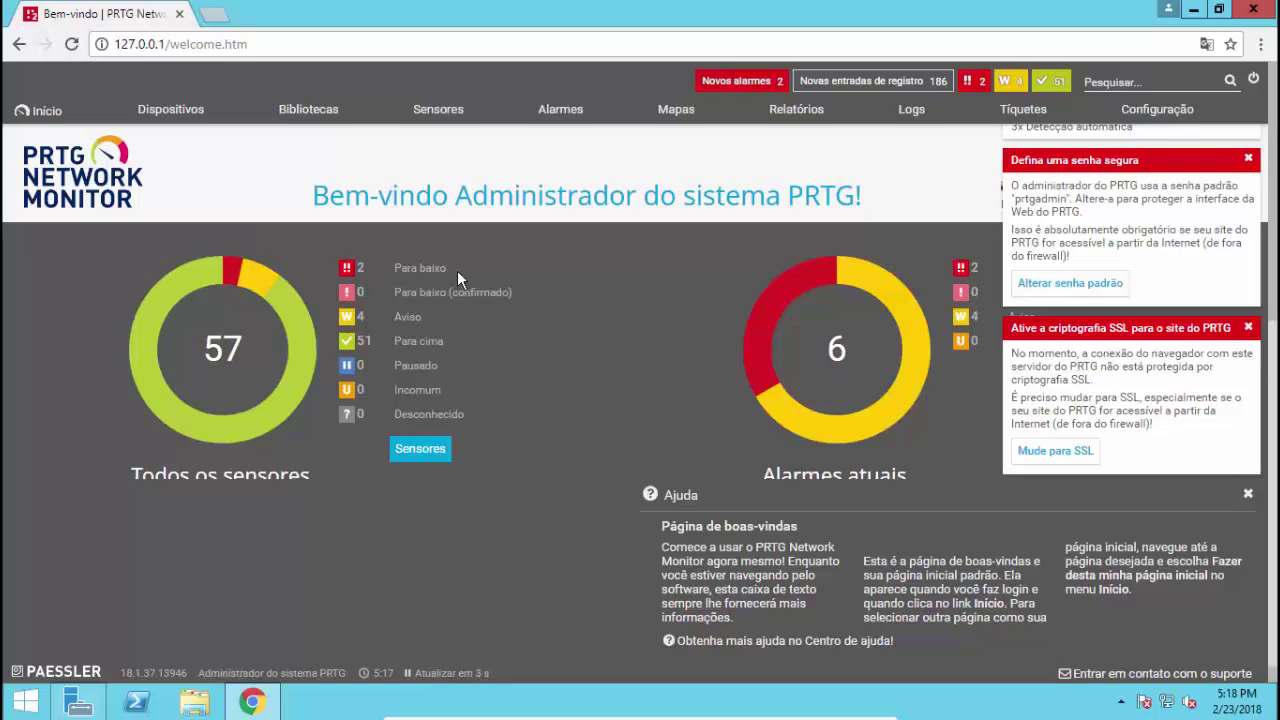
Go to Dispositivos to show the Grupo Raiz overview and its device tree
{"action": "left_click", "coordinate": [185, 118]}
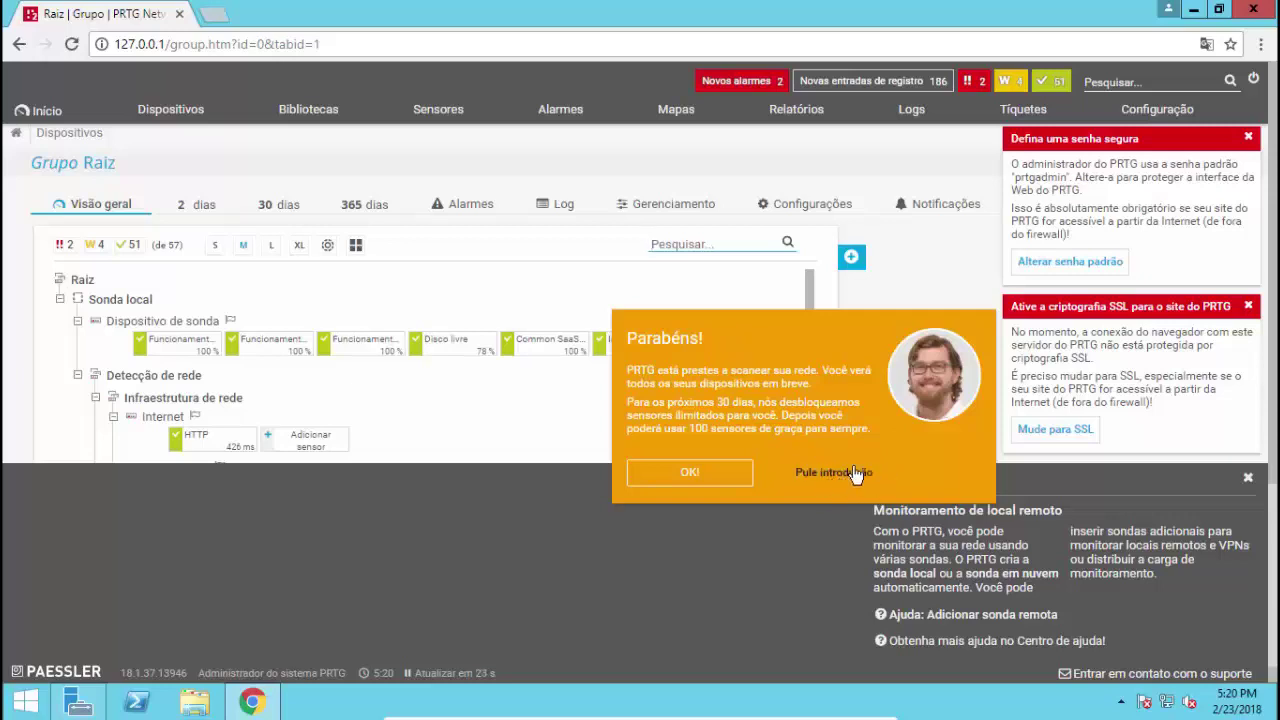
Dismiss the Parabéns! message and accept the tour's OK, ME MOSTRE! offer
{"action": "left_click", "coordinate": [690, 474]}
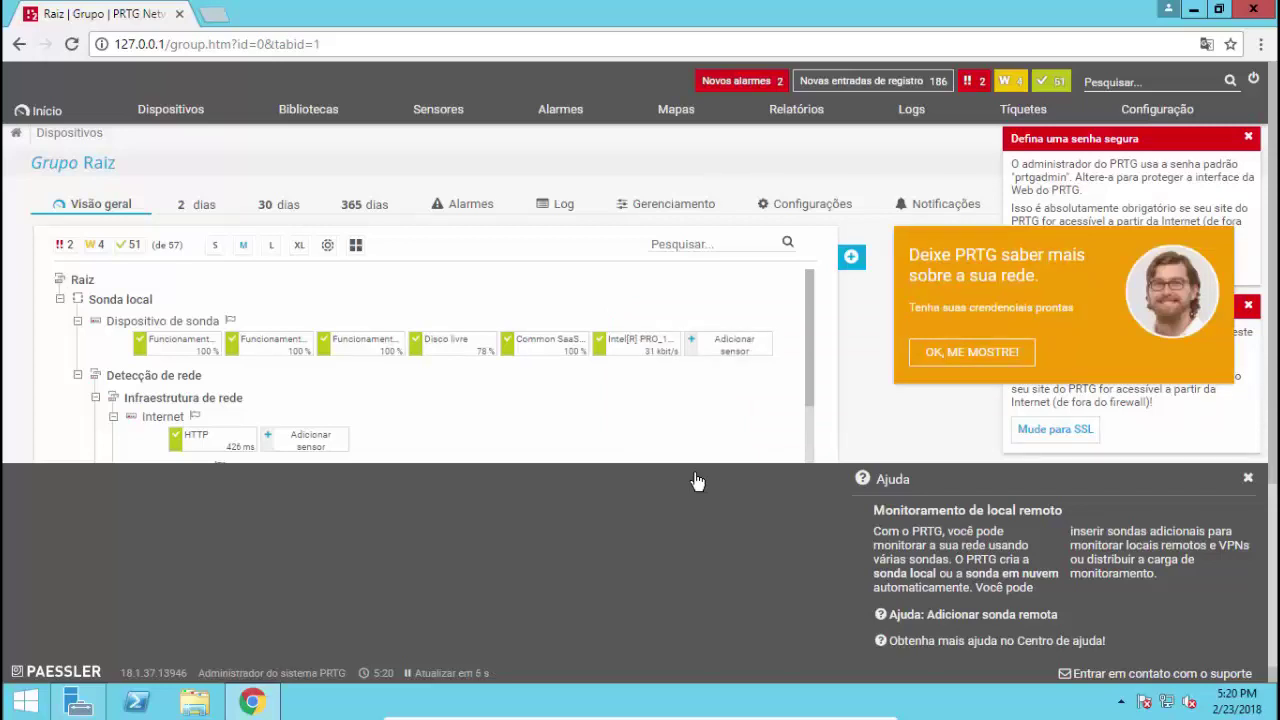
{"action": "left_click", "coordinate": [976, 356]}
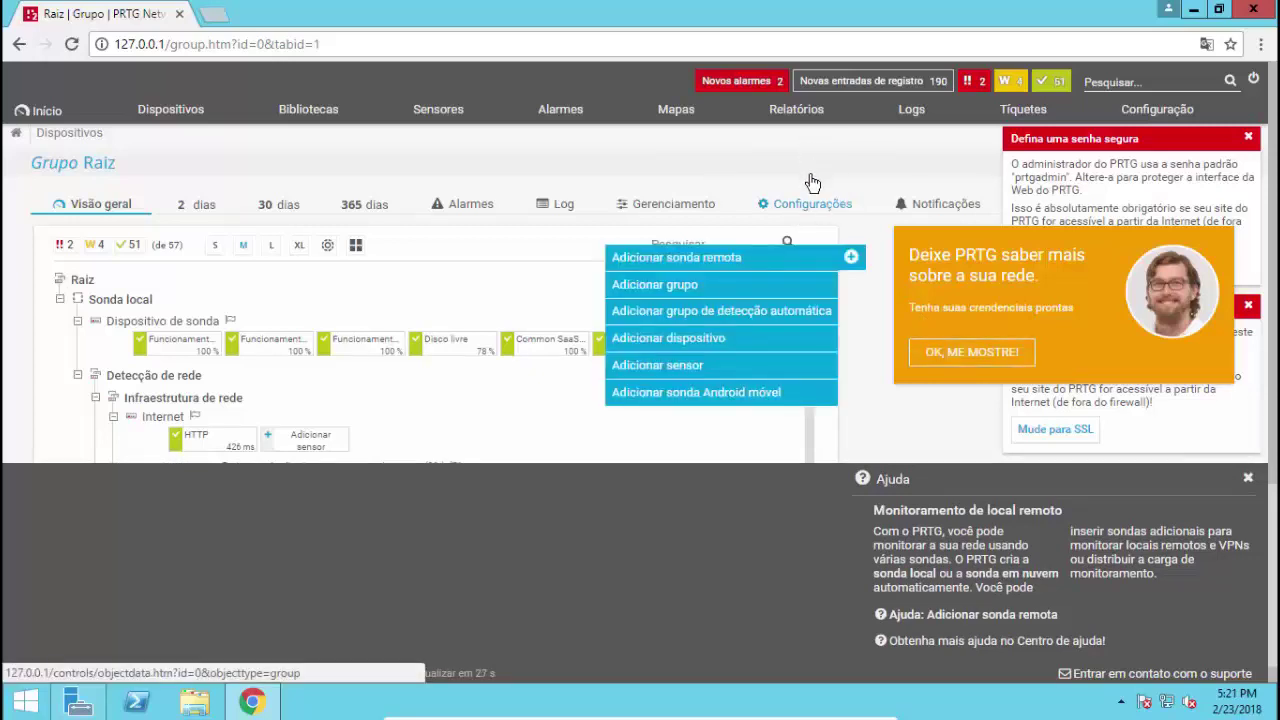
Open the Raiz group's Configurações page, close the help panel, and review its basic settings
{"action": "left_click", "coordinate": [810, 208]}
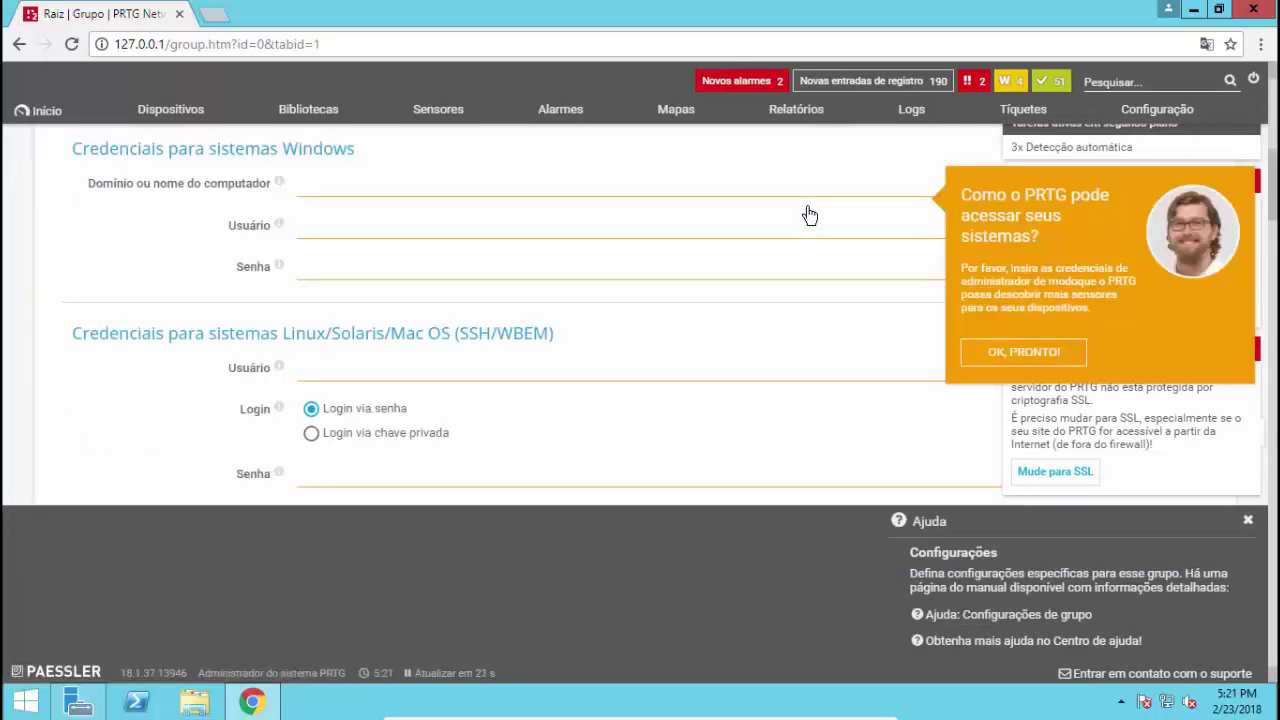
{"action": "scroll", "coordinate": [810, 216], "scroll_direction": "down", "scroll_amount": 1}
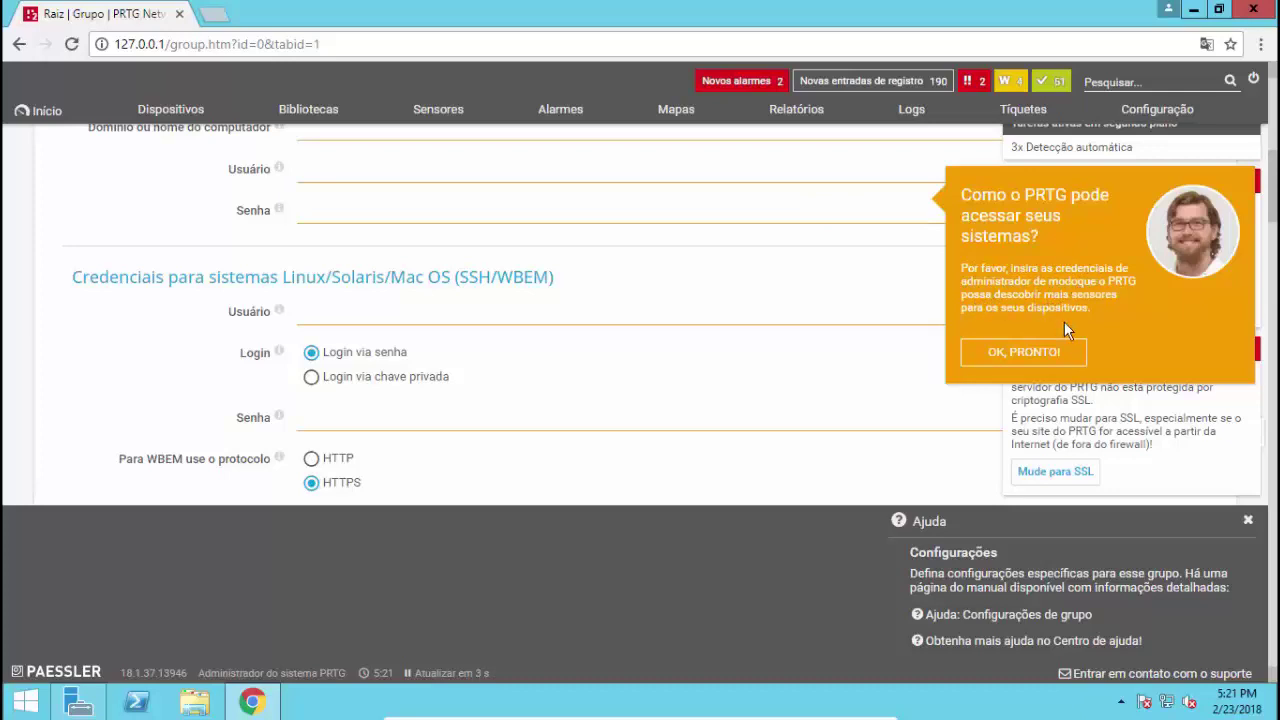
{"action": "left_click", "coordinate": [1248, 522]}
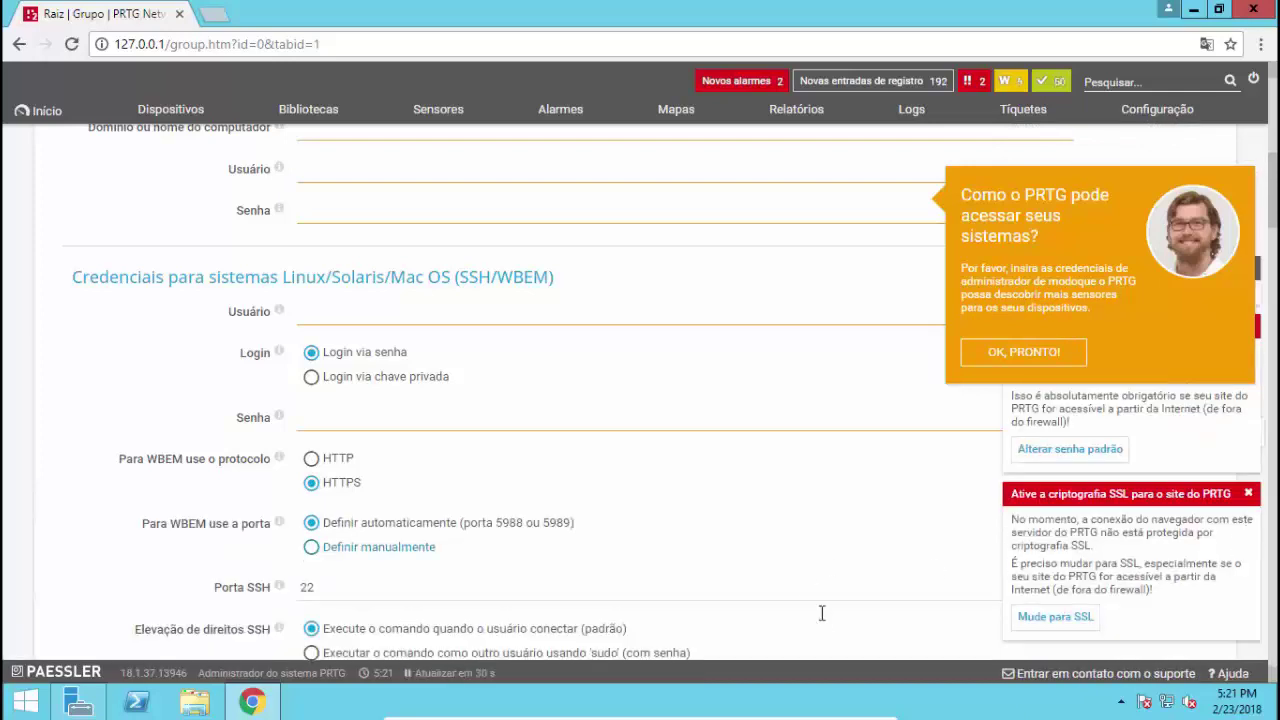
{"action": "scroll", "coordinate": [754, 457], "scroll_direction": "up", "scroll_amount": 5}
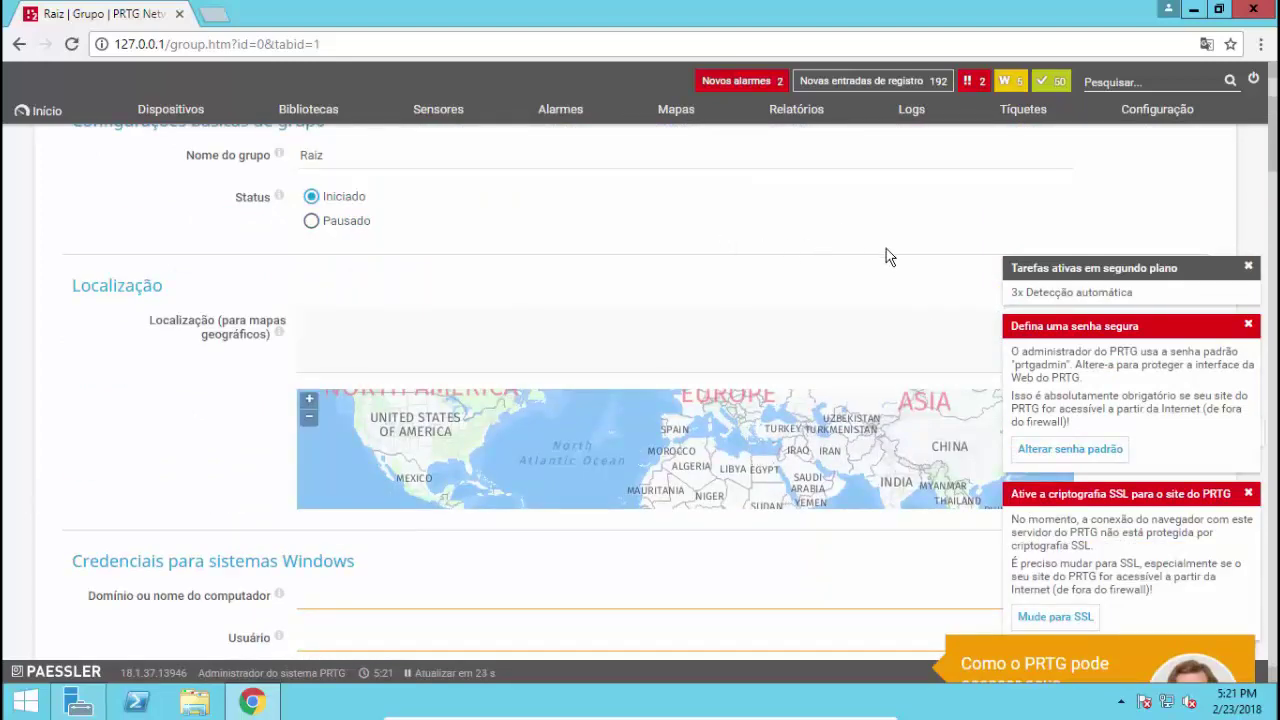
{"action": "left_click", "coordinate": [1274, 105]}
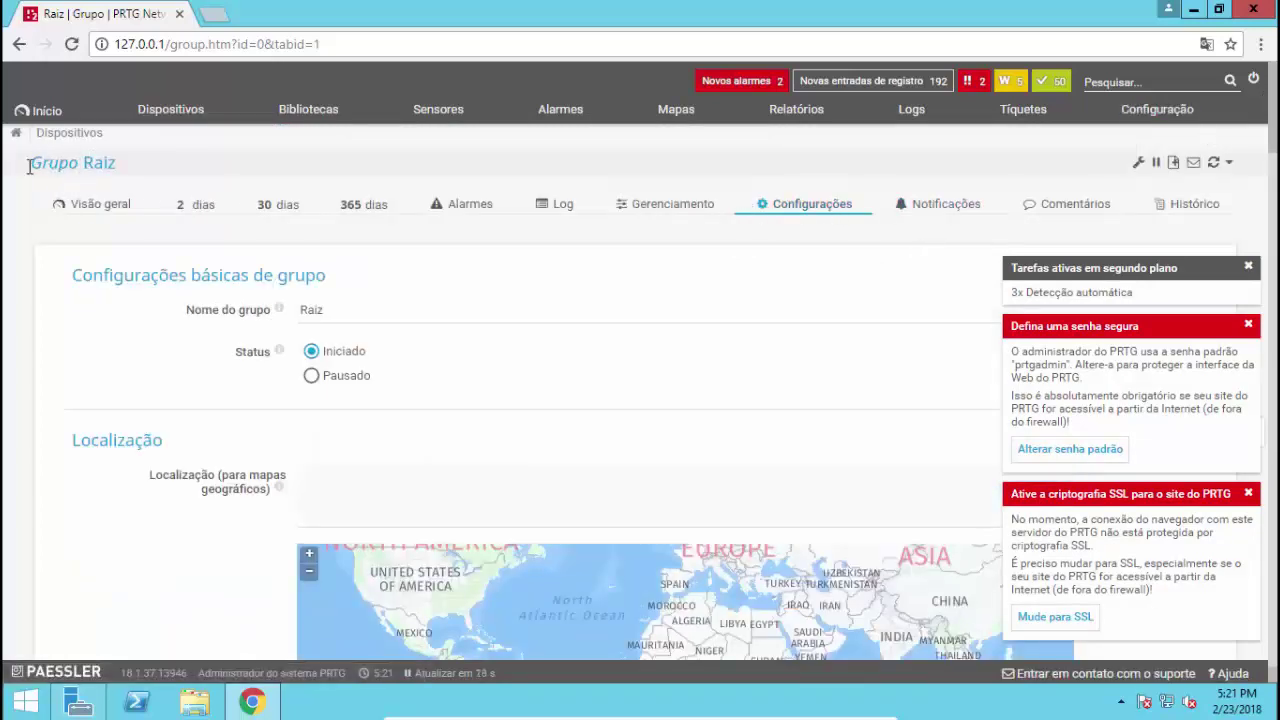
{"action": "scroll", "coordinate": [352, 445], "scroll_direction": "down", "scroll_amount": 1}
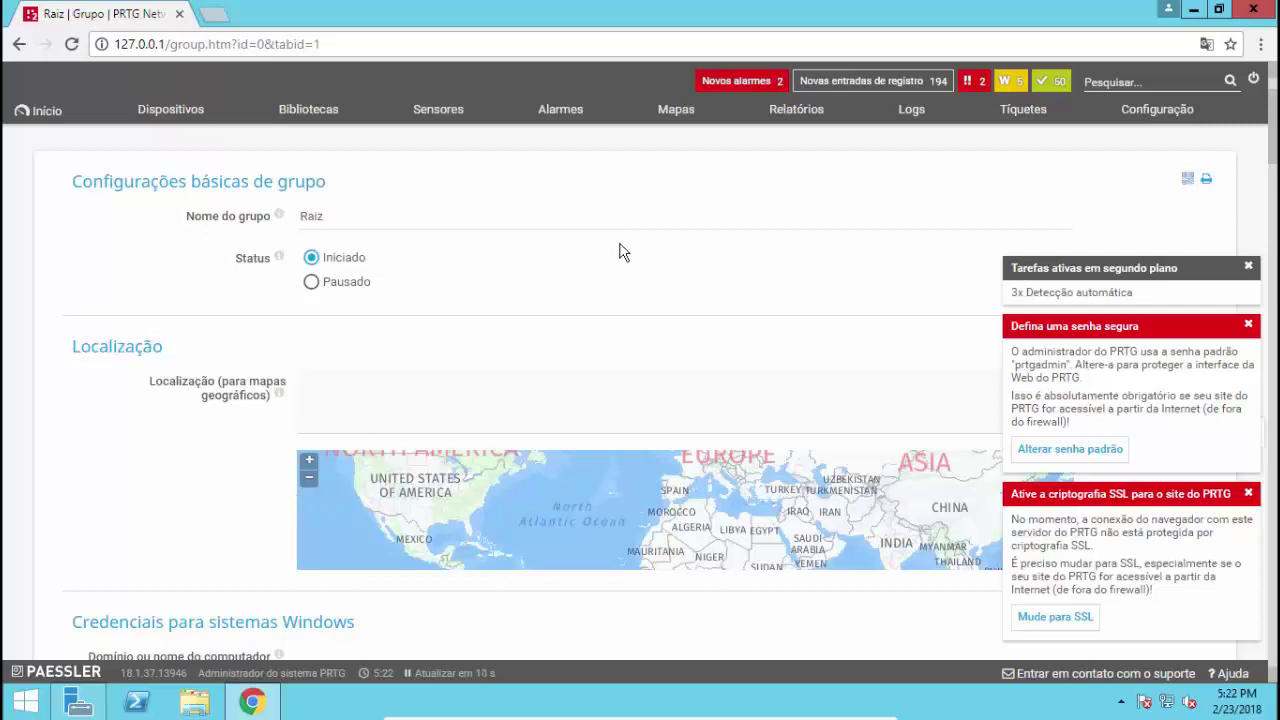
{"action": "scroll", "coordinate": [620, 252], "scroll_direction": "up", "scroll_amount": 1}
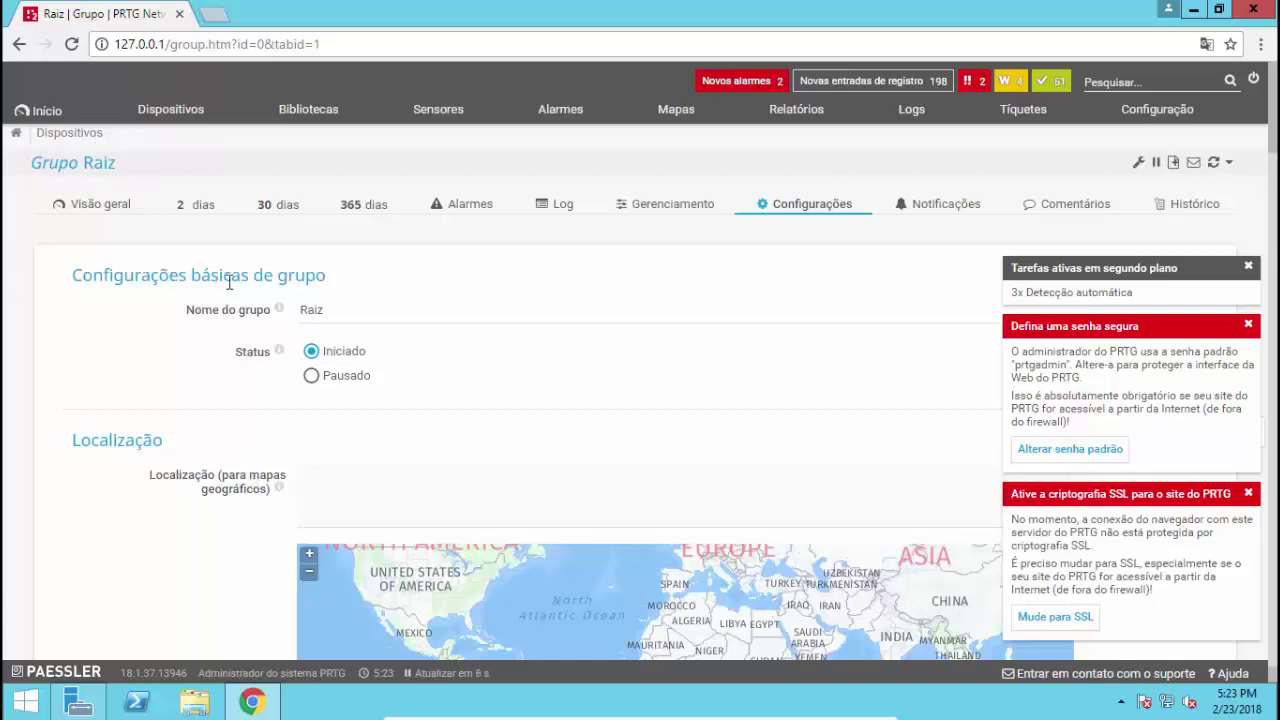
{"action": "left_click", "coordinate": [296, 308]}
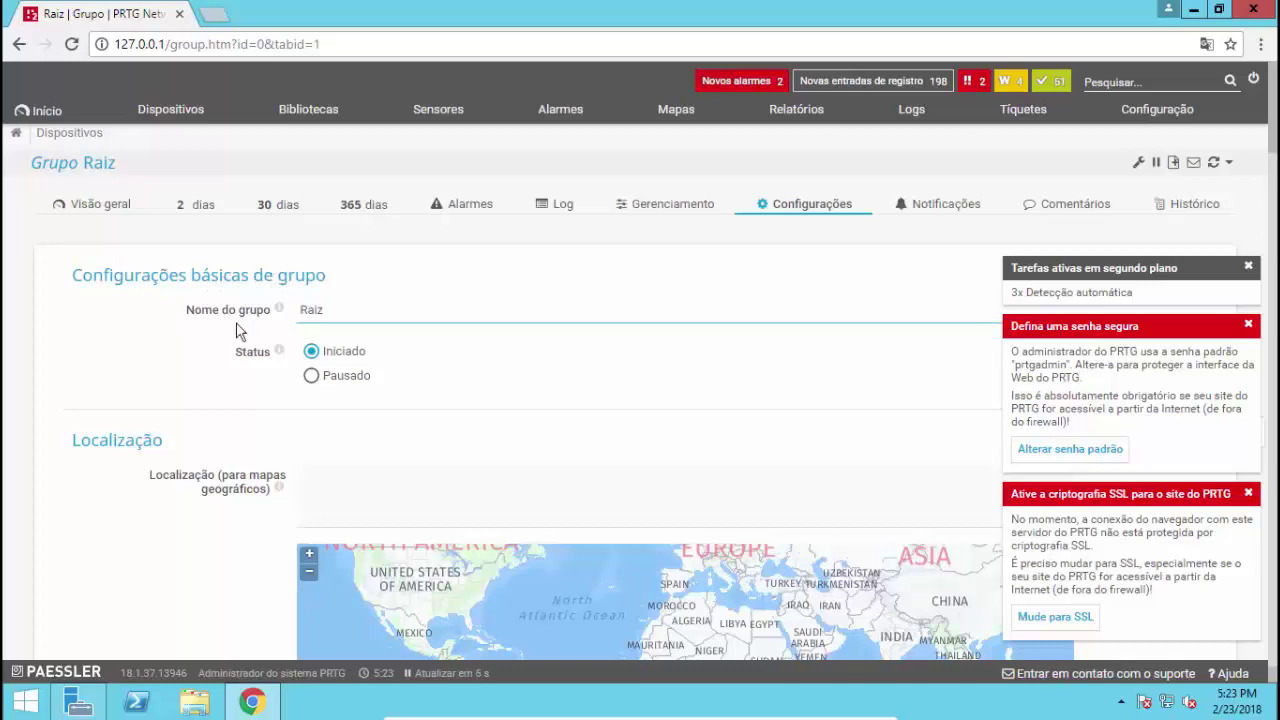
{"action": "left_click", "coordinate": [318, 308]}
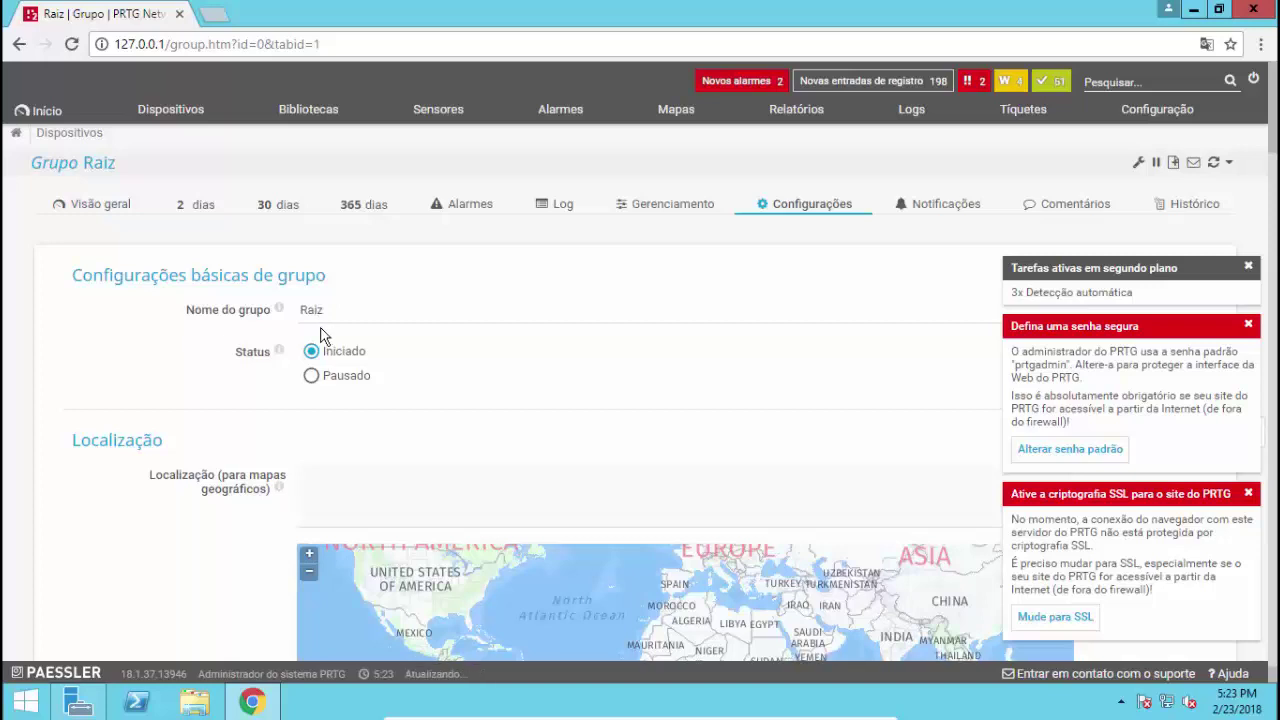
{"action": "left_click", "coordinate": [293, 417]}
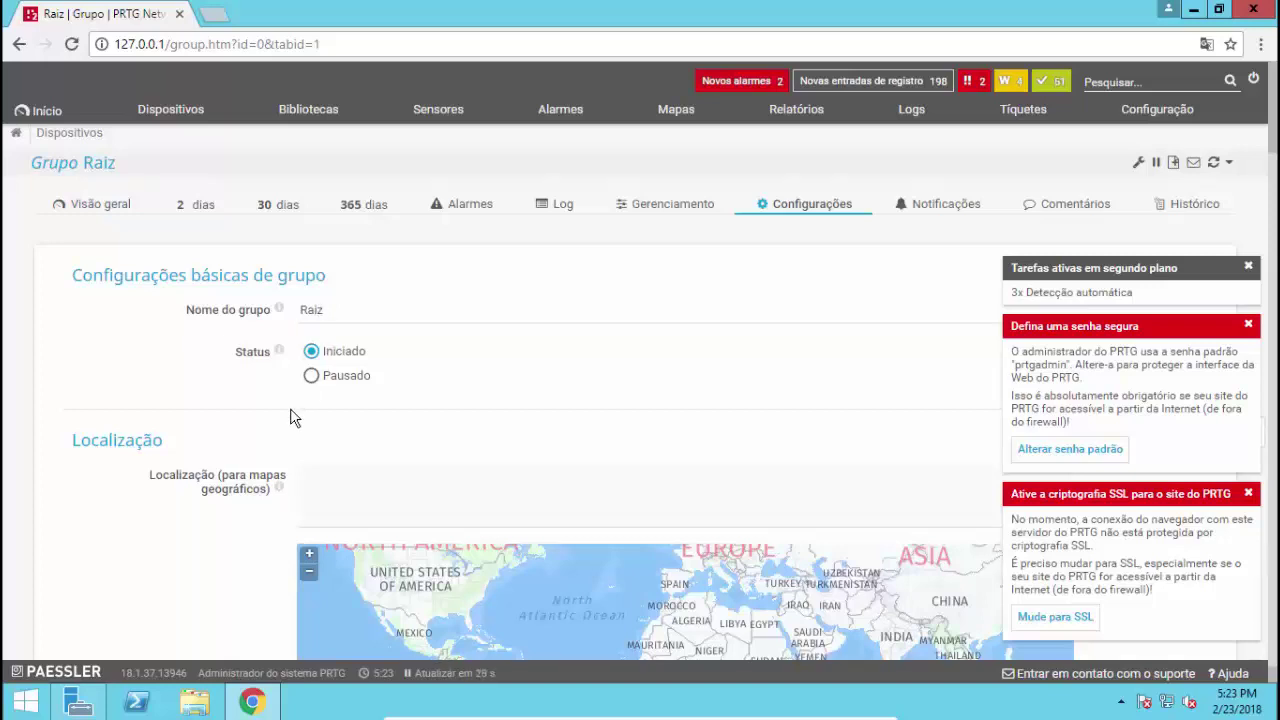
{"action": "left_click", "coordinate": [263, 479]}
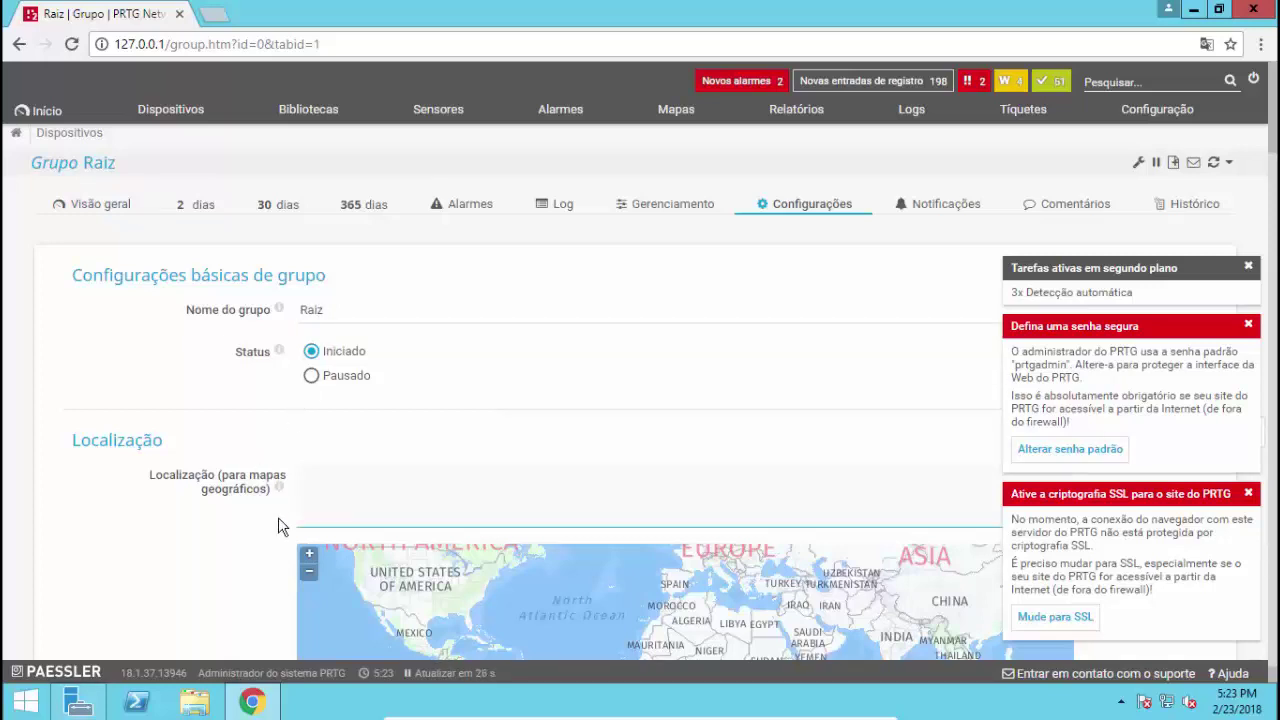
{"action": "scroll", "coordinate": [276, 530], "scroll_direction": "down", "scroll_amount": 2}
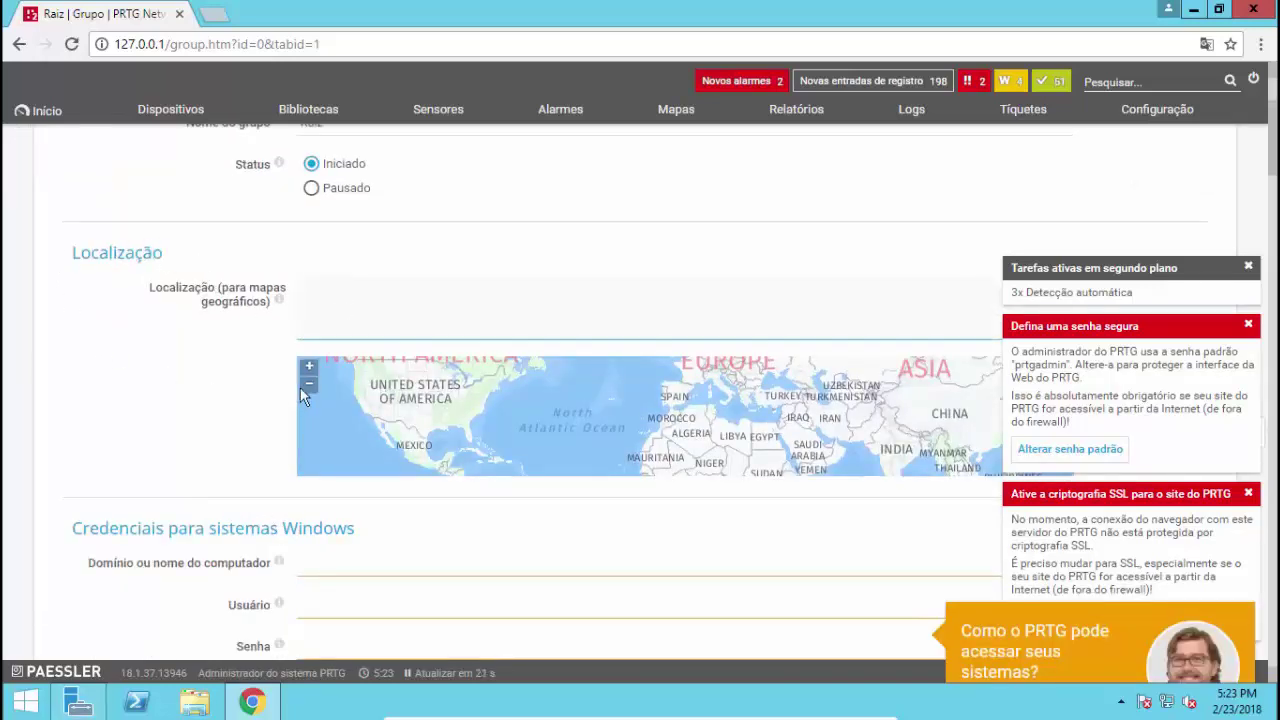
{"action": "left_click", "coordinate": [370, 340]}
{"action": "left_click", "coordinate": [163, 418]}
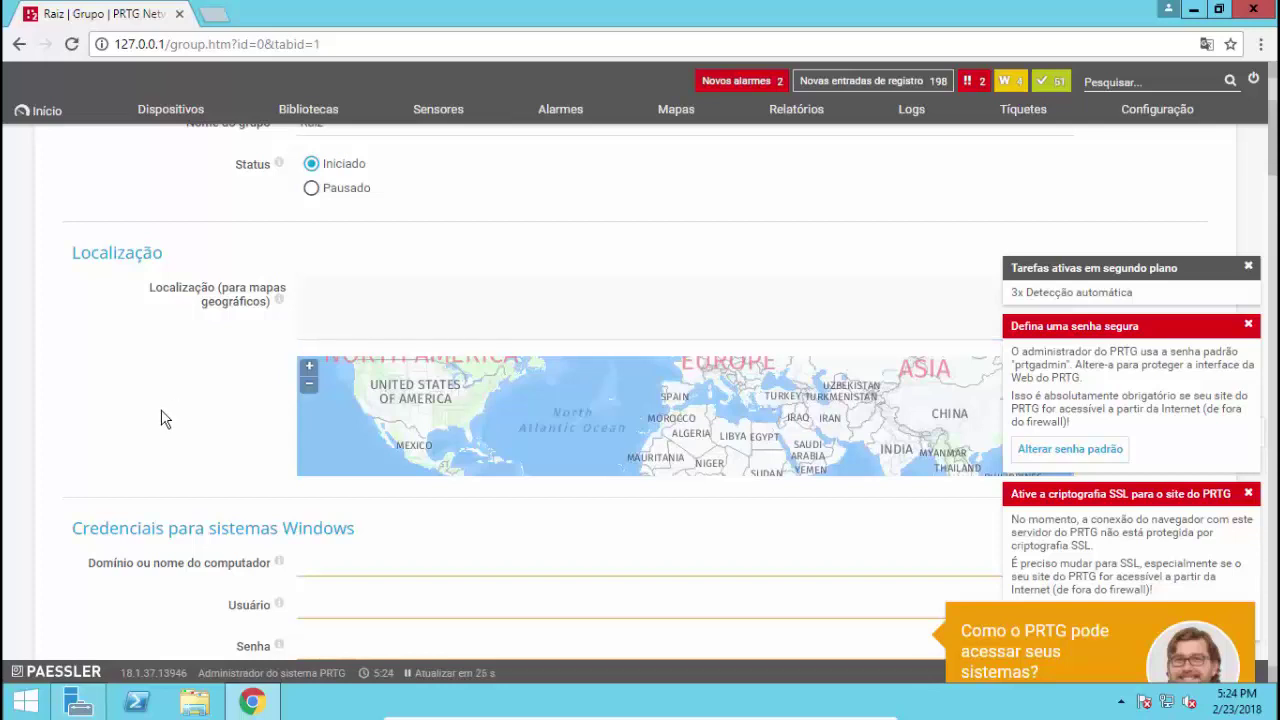
{"action": "scroll", "coordinate": [165, 418], "scroll_direction": "down", "scroll_amount": 1}
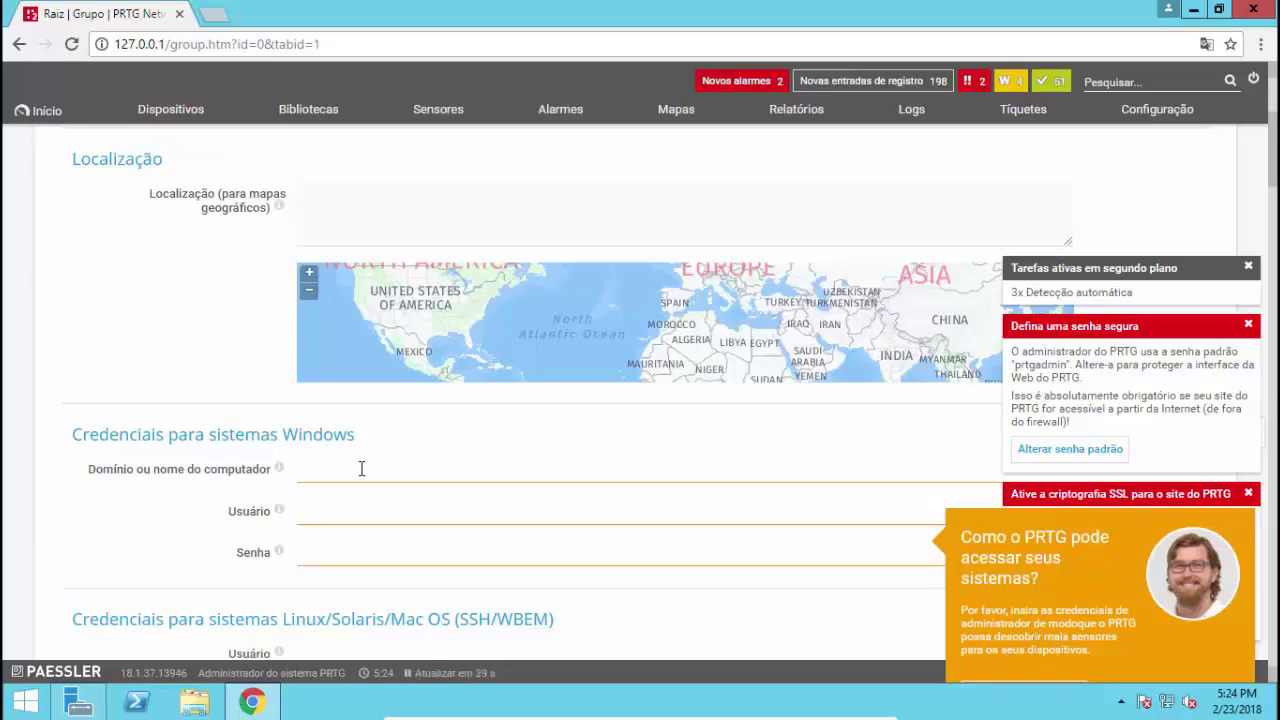
Enter Windows credentials: domain SERVIDOR-PRTG, user Administrador, and the account password
{"action": "type", "text": "SERVIDOR-PRTG"}
{"action": "key", "text": "Tab"}
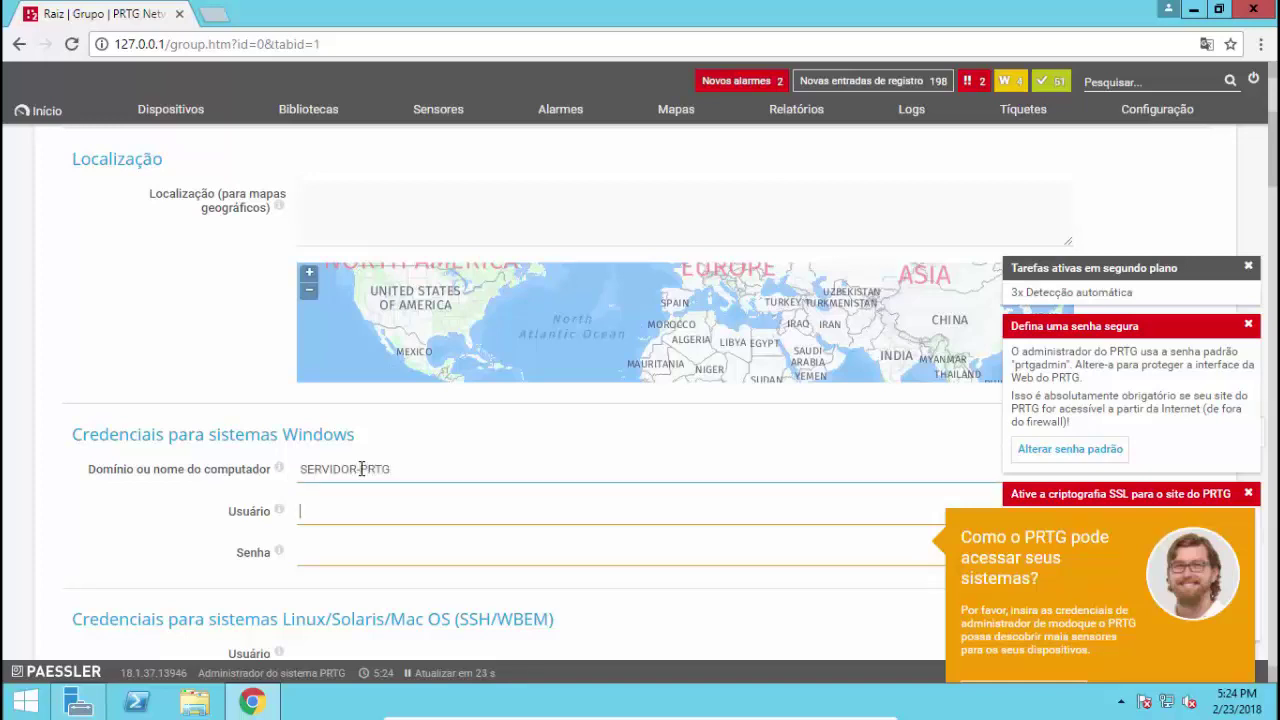
{"action": "type", "text": "Administrador"}
{"action": "key", "text": "Tab"}
{"action": "type", "text": "••"}
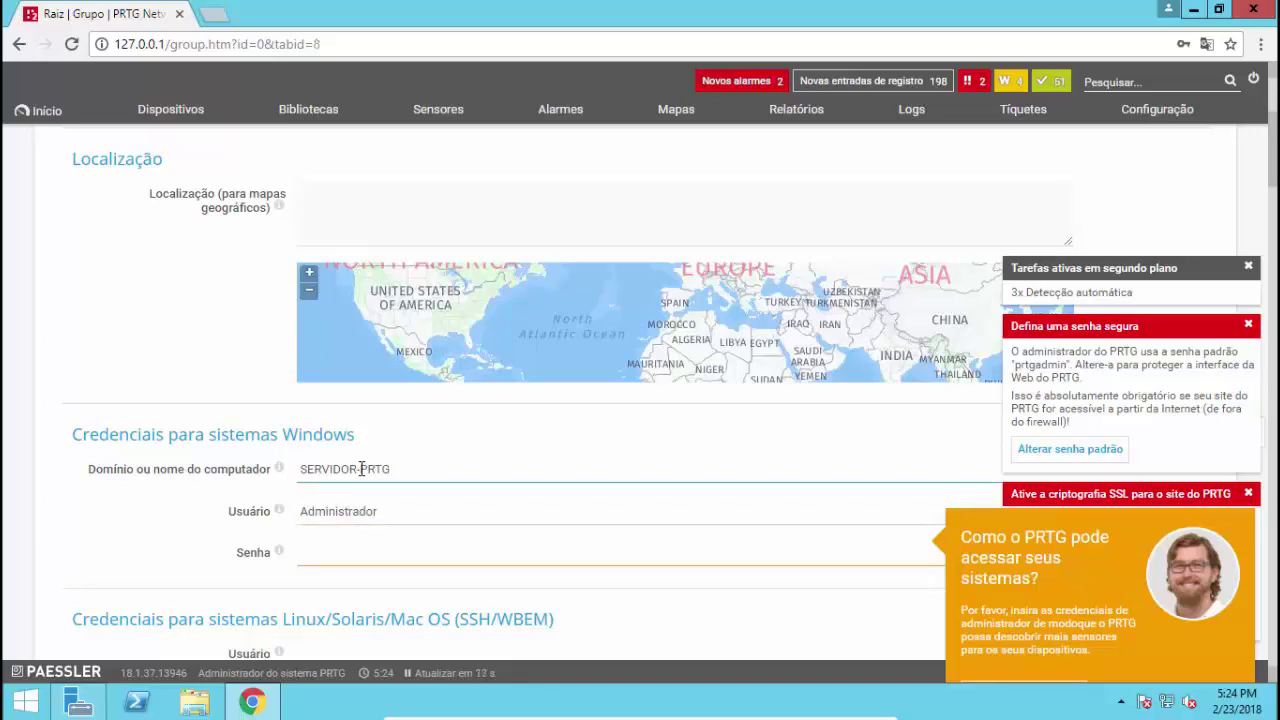
{"action": "type", "text": "•••••"}
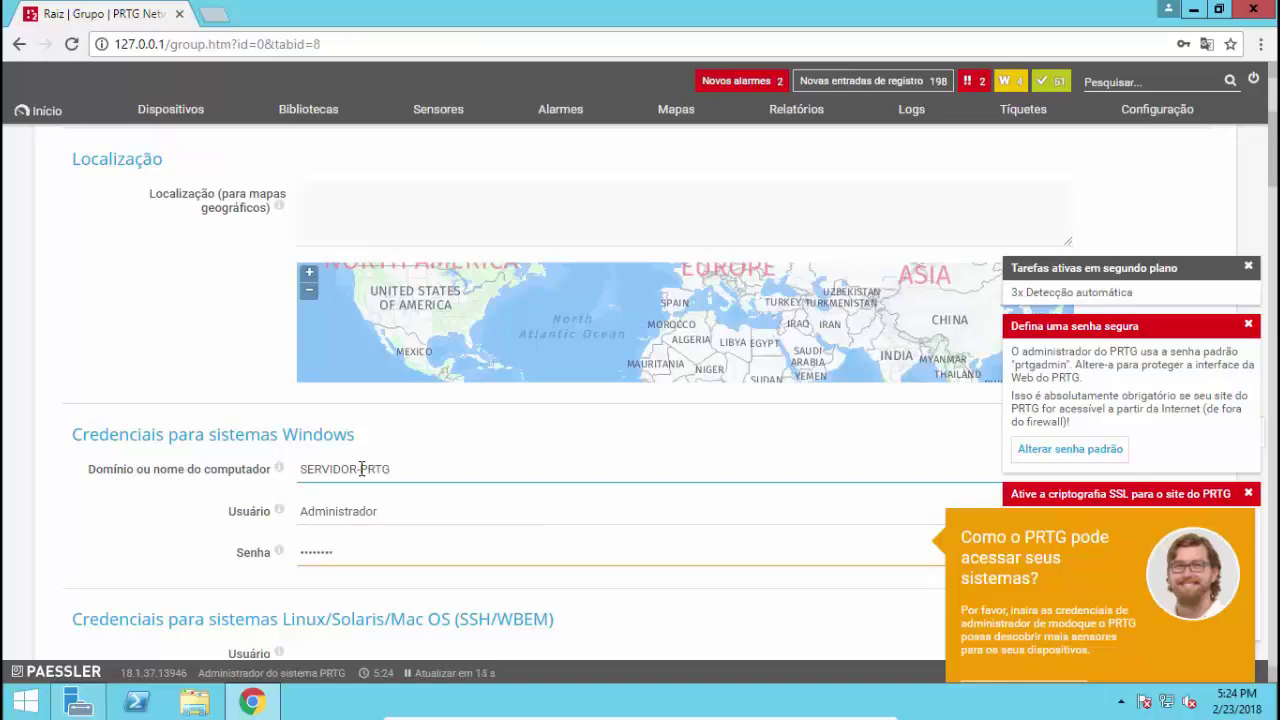
{"action": "type", "text": "••••••"}
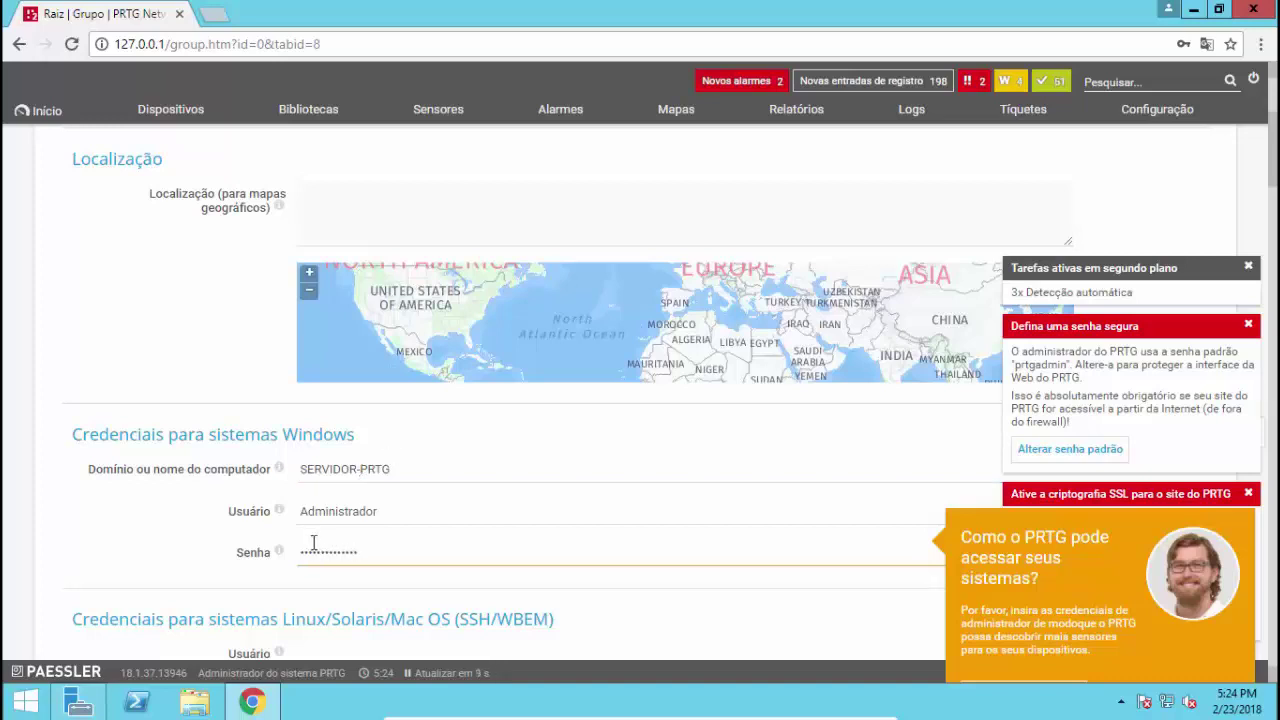
{"action": "scroll", "coordinate": [337, 520], "scroll_direction": "down", "scroll_amount": 1}
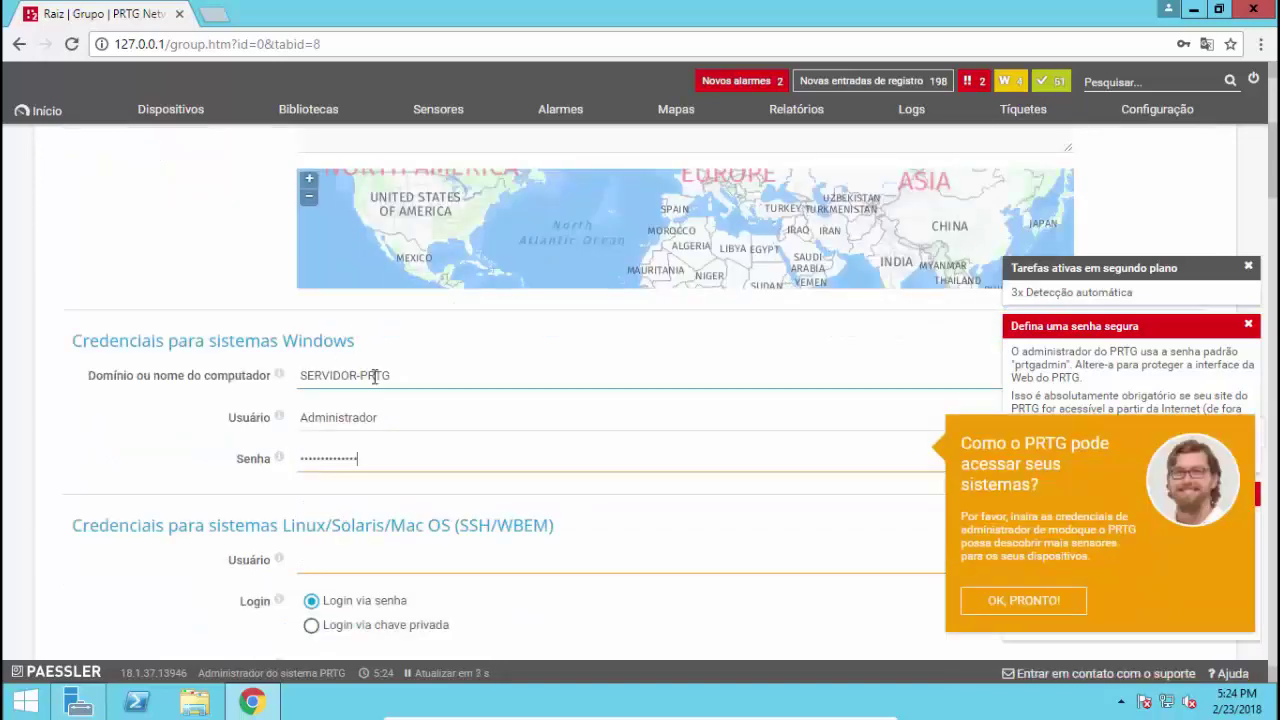
{"action": "scroll", "coordinate": [375, 376], "scroll_direction": "up", "scroll_amount": 1}
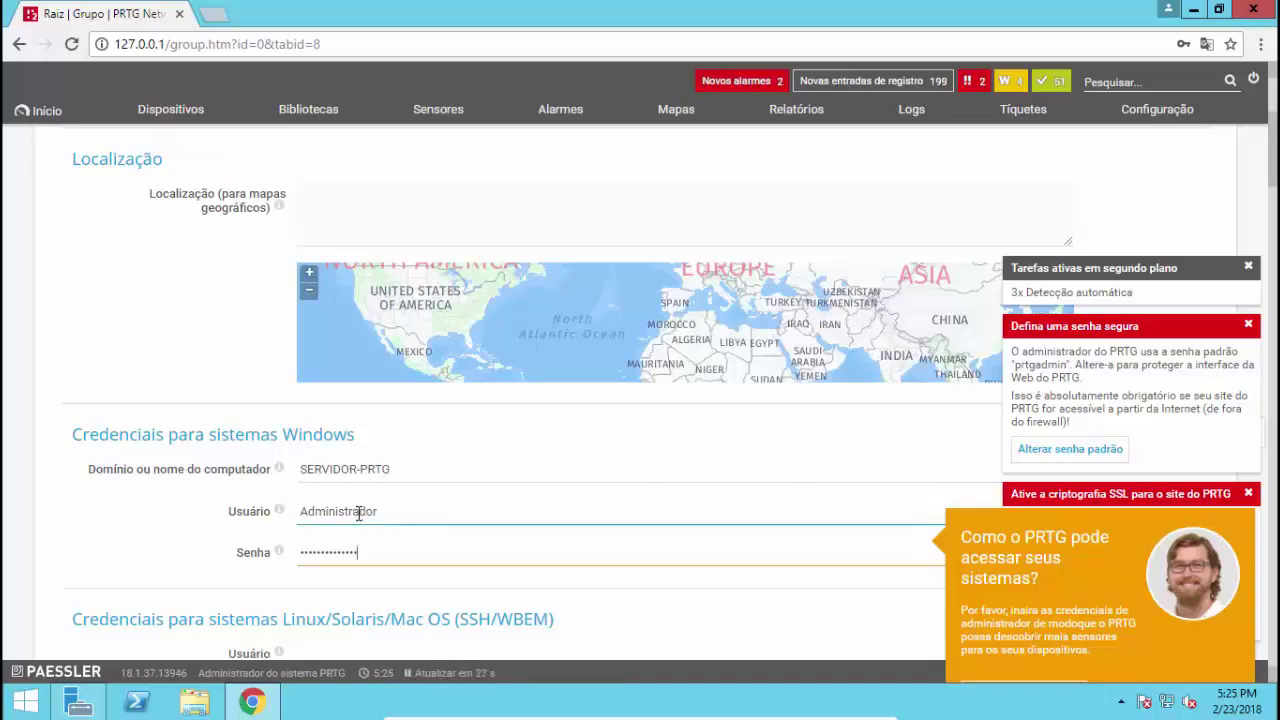
Review the settings page and confirm OK, PRONTO! in the credentials help popup
{"action": "scroll", "coordinate": [302, 522], "scroll_direction": "down", "scroll_amount": 1}
{"action": "scroll", "coordinate": [305, 530], "scroll_direction": "up", "scroll_amount": 1}
{"action": "scroll", "coordinate": [213, 529], "scroll_direction": "down", "scroll_amount": 2}
{"action": "scroll", "coordinate": [213, 529], "scroll_direction": "down", "scroll_amount": 1}
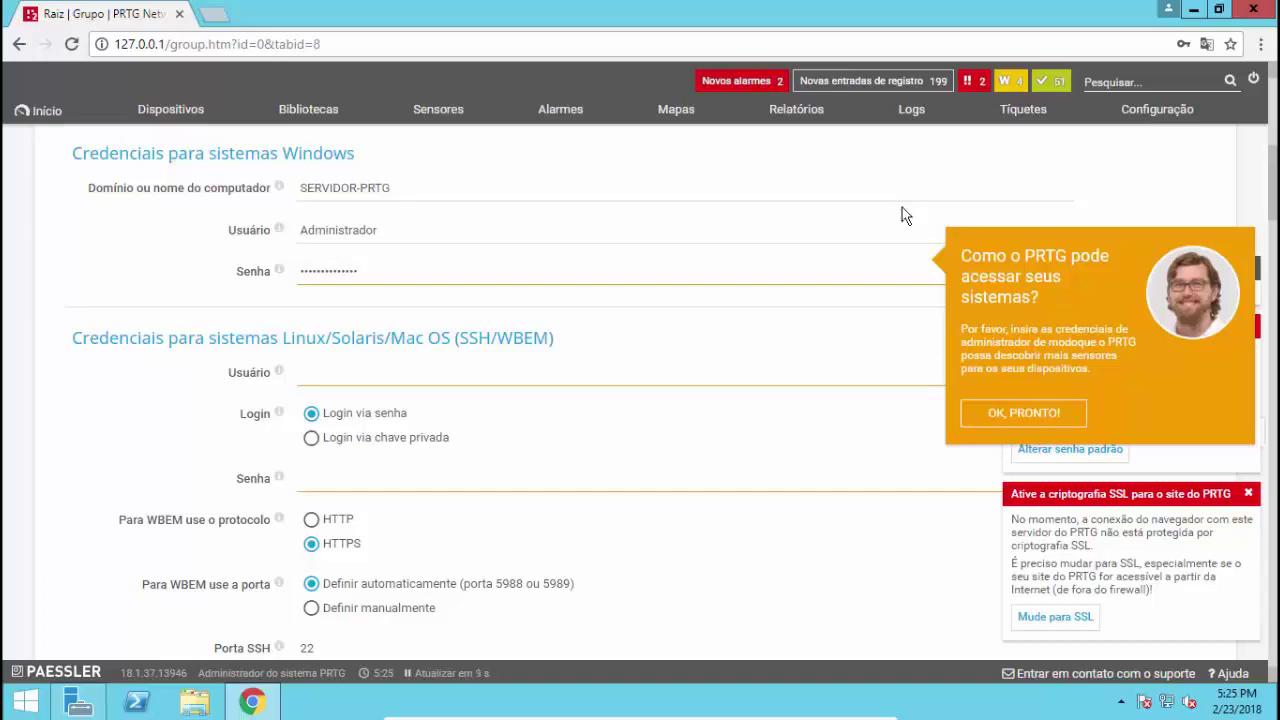
{"action": "left_click", "coordinate": [1015, 427]}
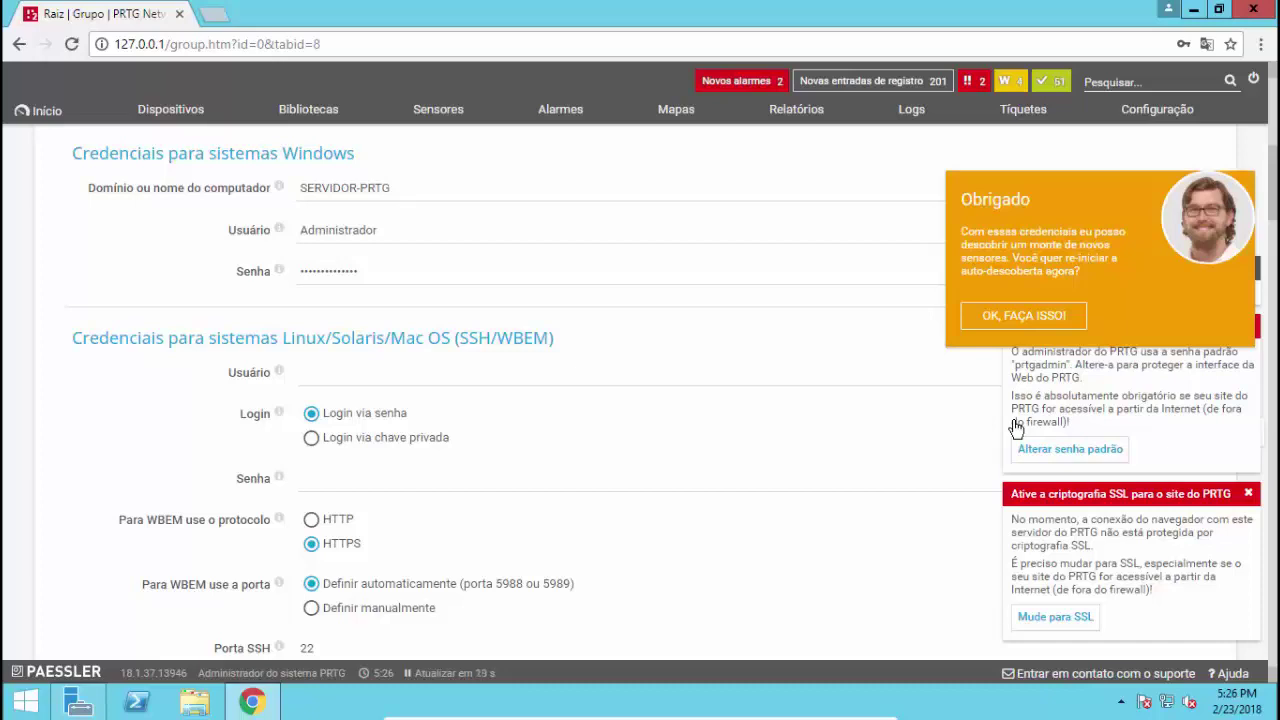
Restart auto-discovery, accept the suggested location, and return to the Raiz Visão geral tab
{"action": "left_click", "coordinate": [1023, 316]}
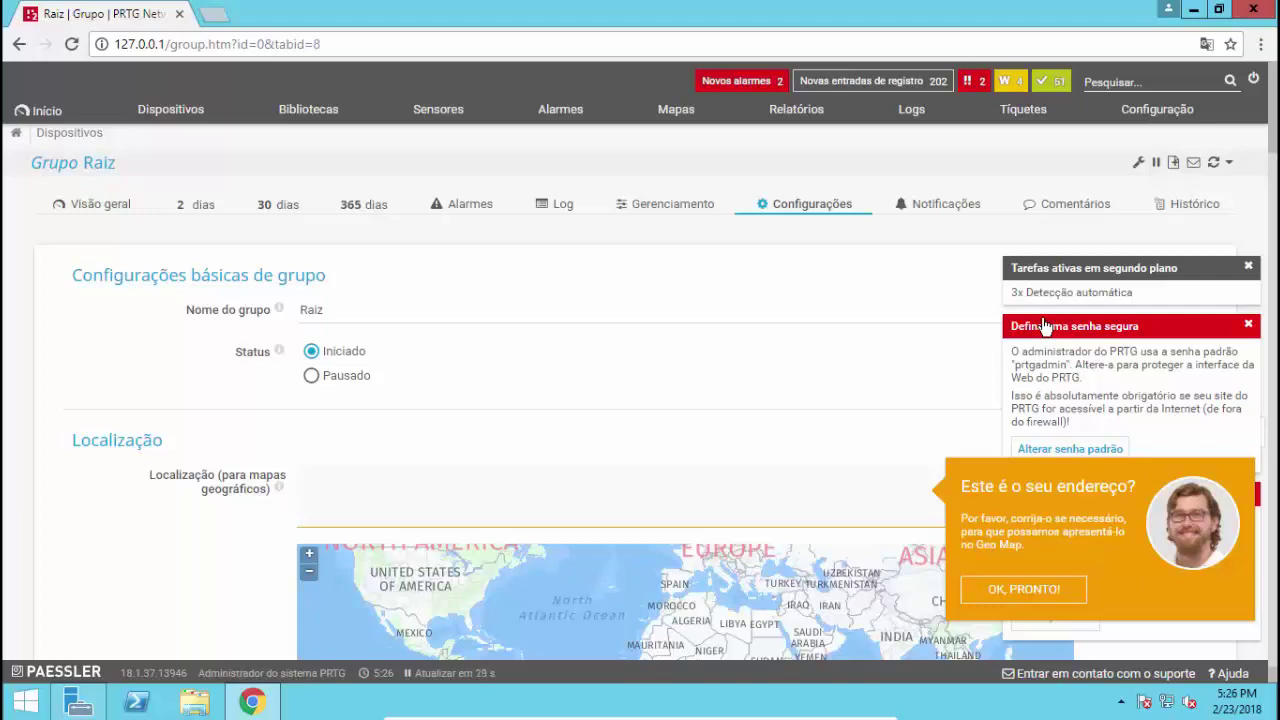
{"action": "left_click", "coordinate": [1001, 600]}
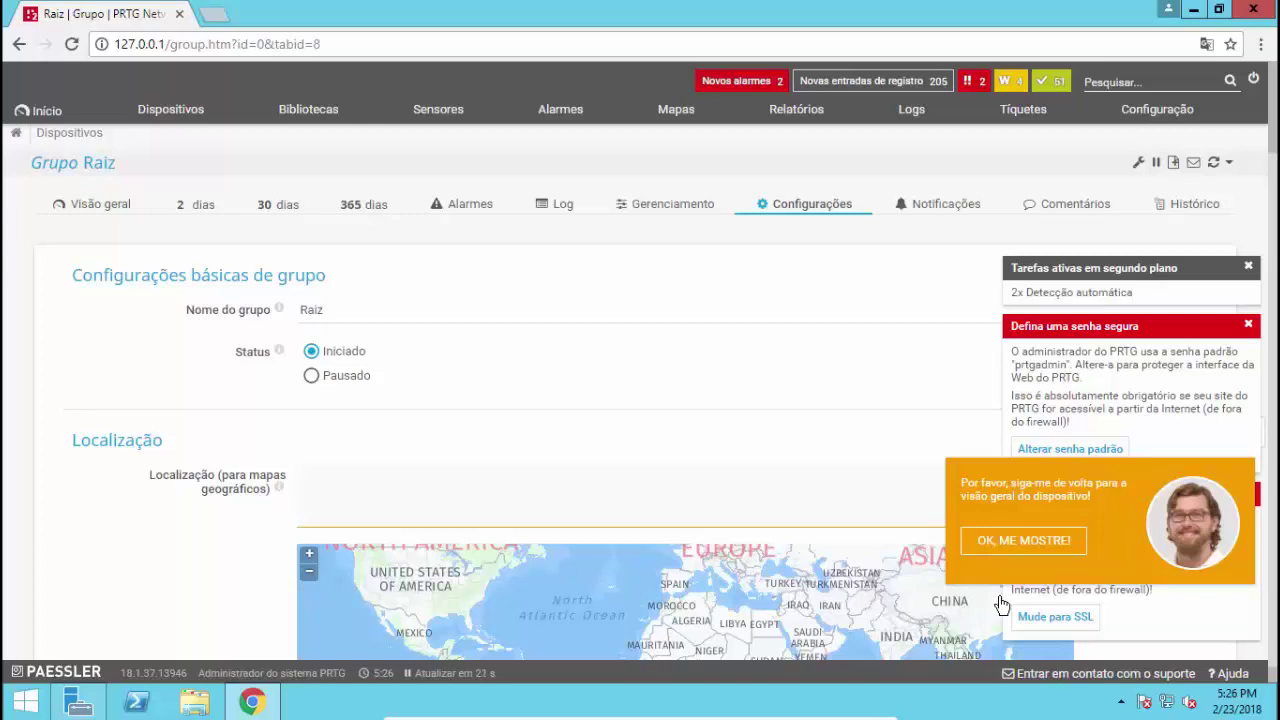
{"action": "left_click", "coordinate": [1045, 549]}
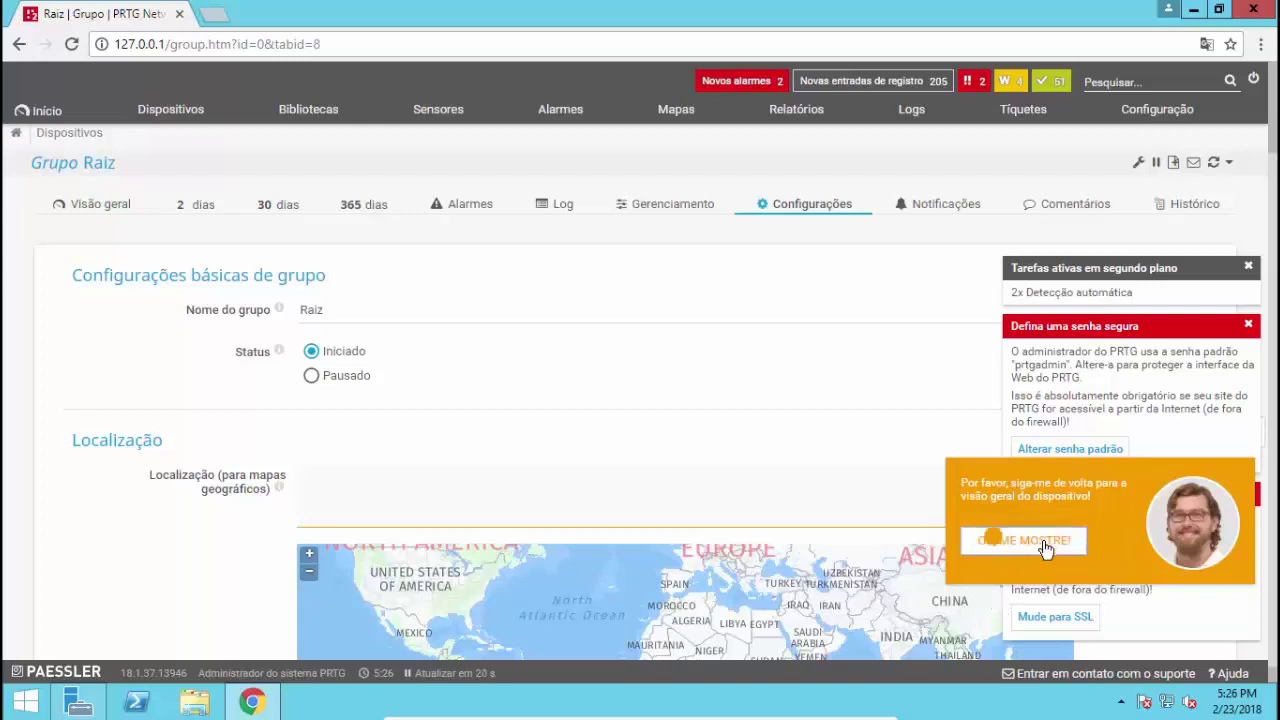
{"action": "left_click", "coordinate": [113, 206]}
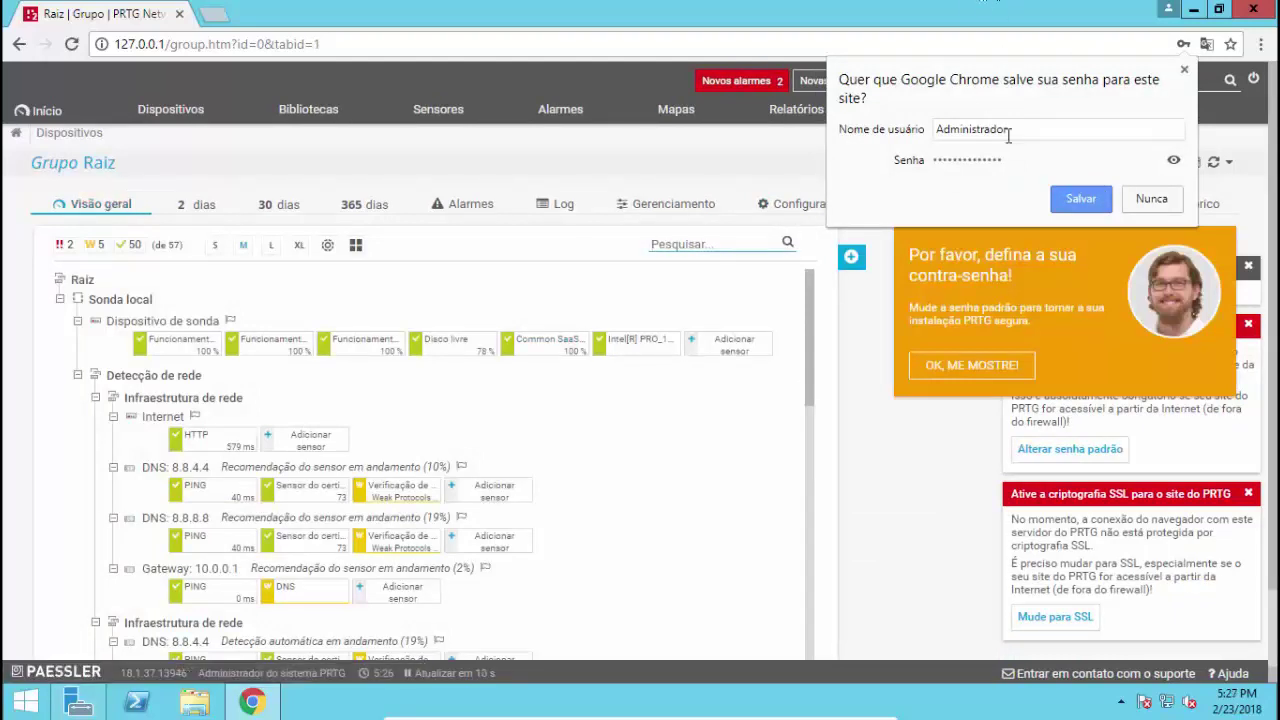
Close Chrome's save-password prompt and follow the guide toward setting a new password
{"action": "left_click", "coordinate": [1150, 199]}
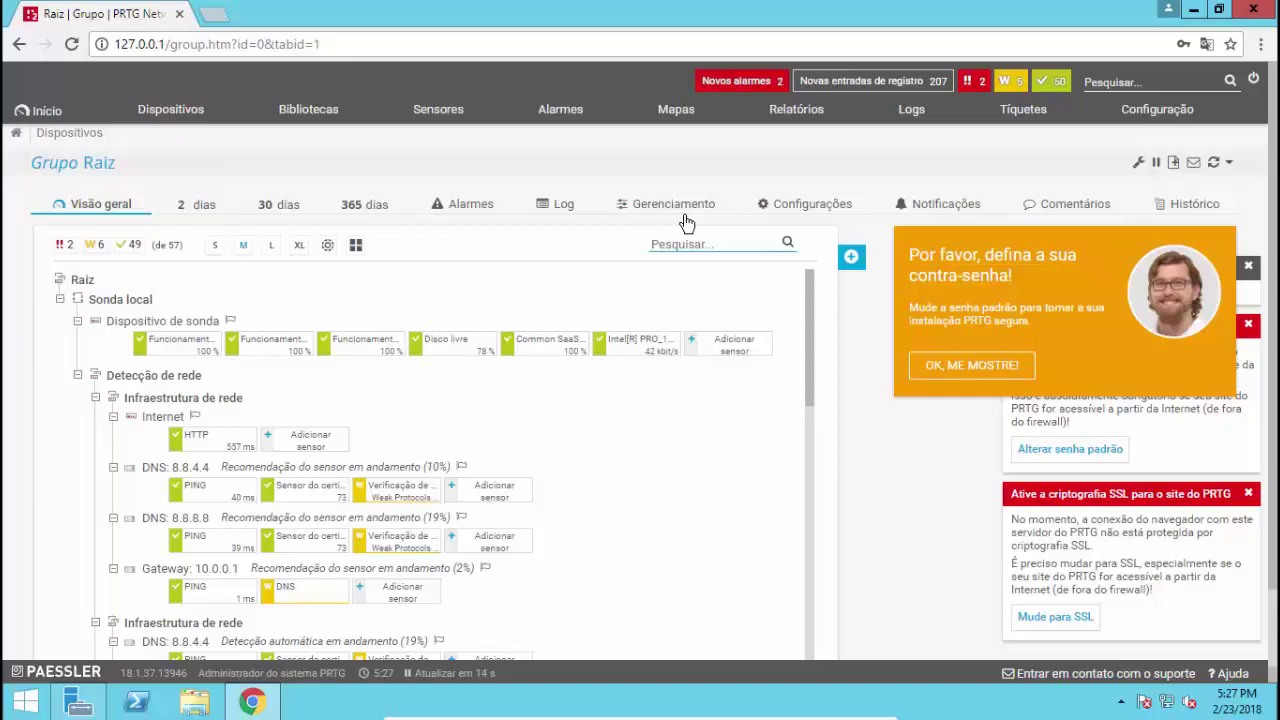
{"action": "left_click", "coordinate": [993, 377]}
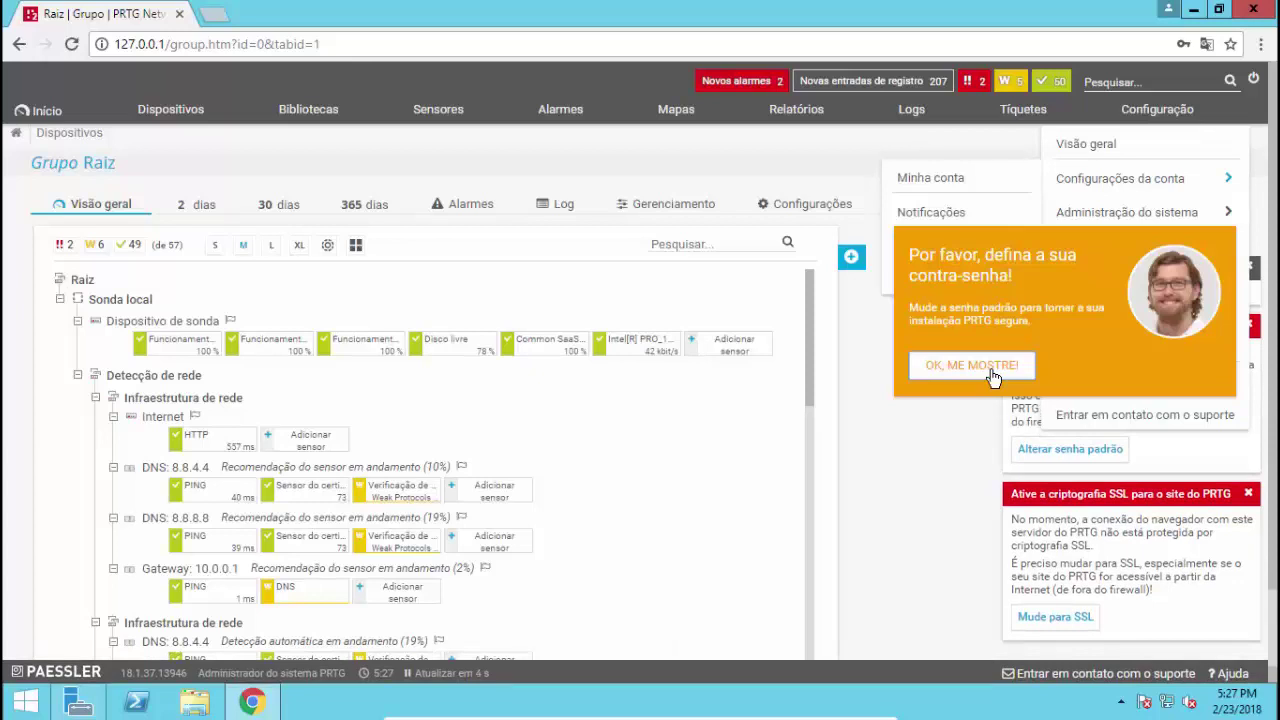
Go to Configuração > Configurações da conta > Minha conta
{"action": "left_click", "coordinate": [1157, 115]}
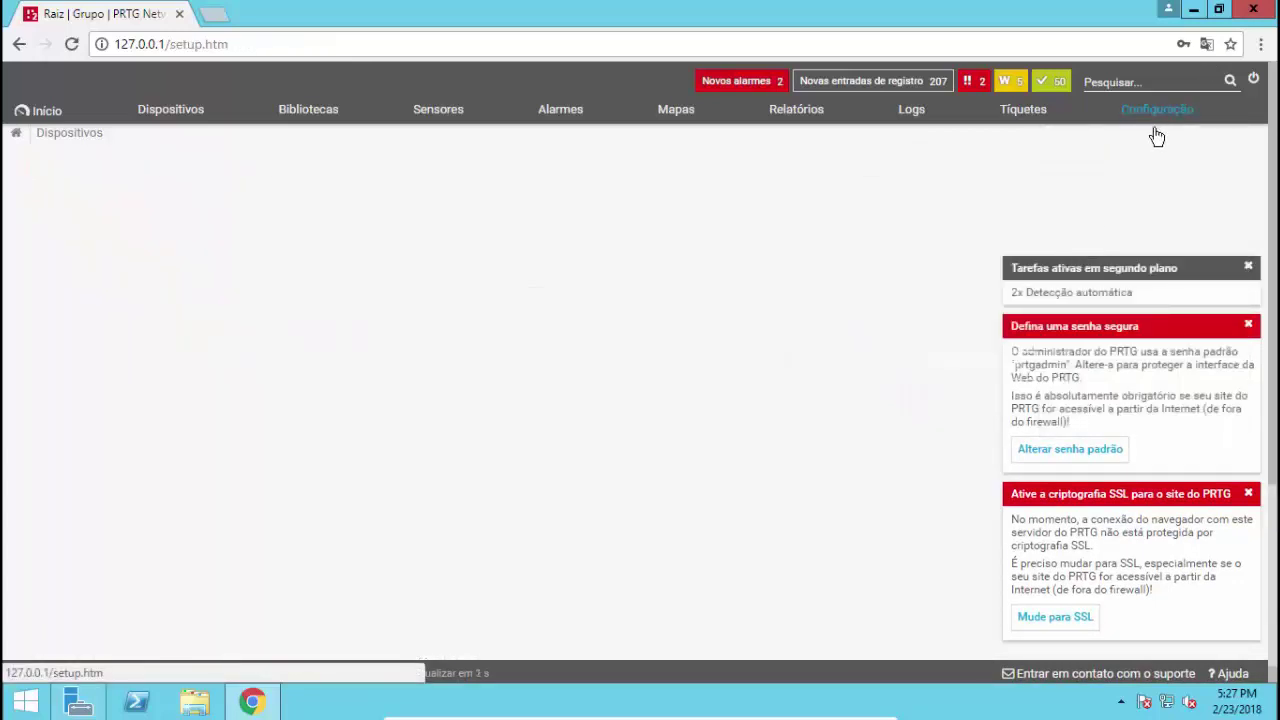
{"action": "mouse_move", "coordinate": [1156, 119]}
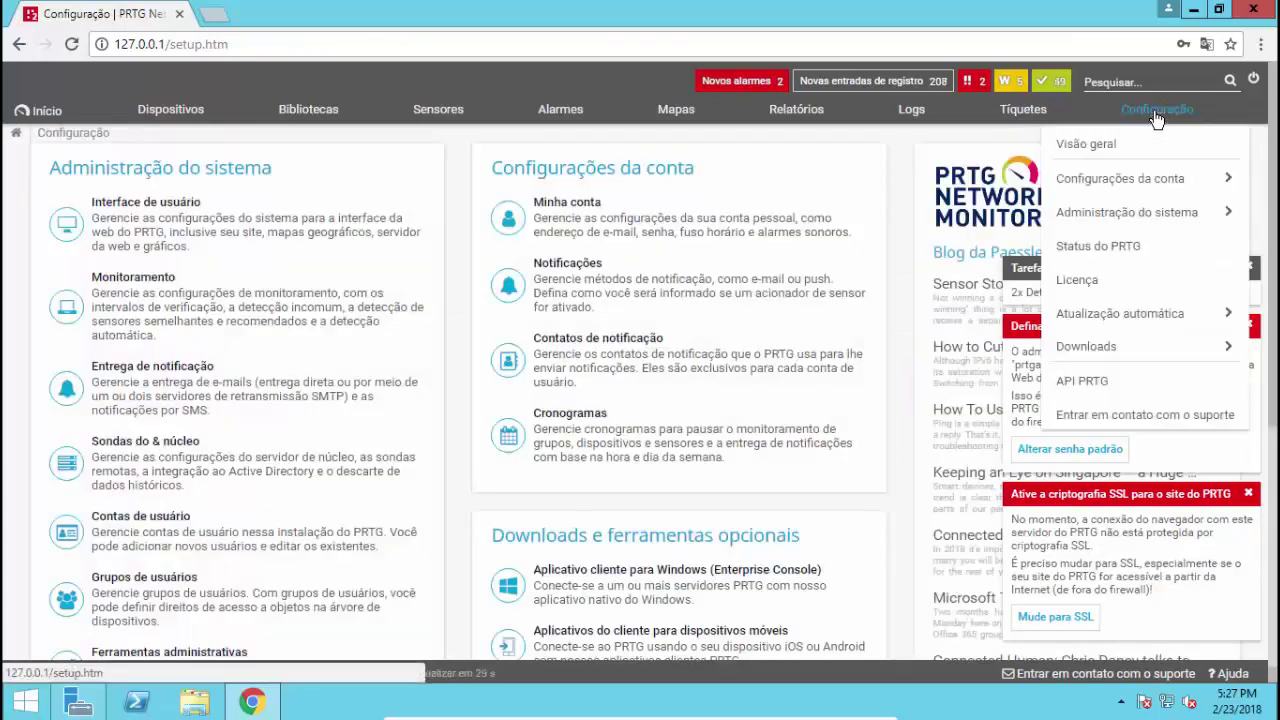
{"action": "mouse_move", "coordinate": [1171, 189]}
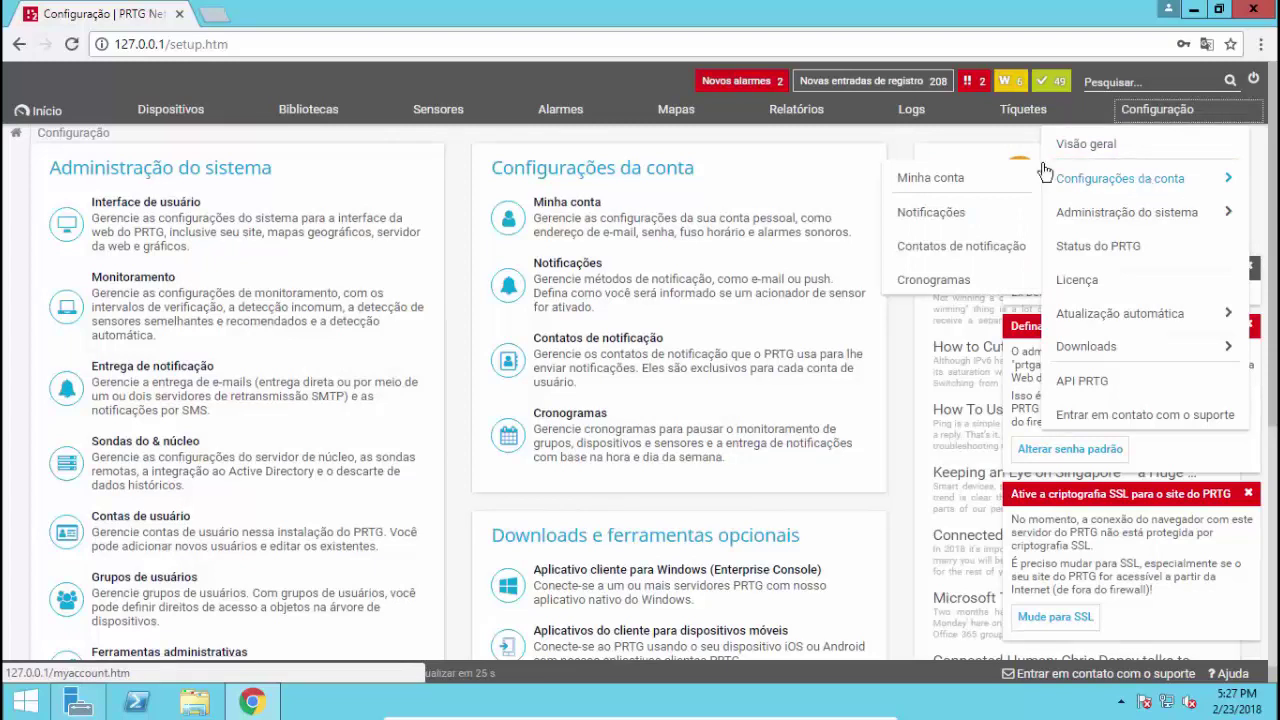
{"action": "left_click", "coordinate": [938, 186]}
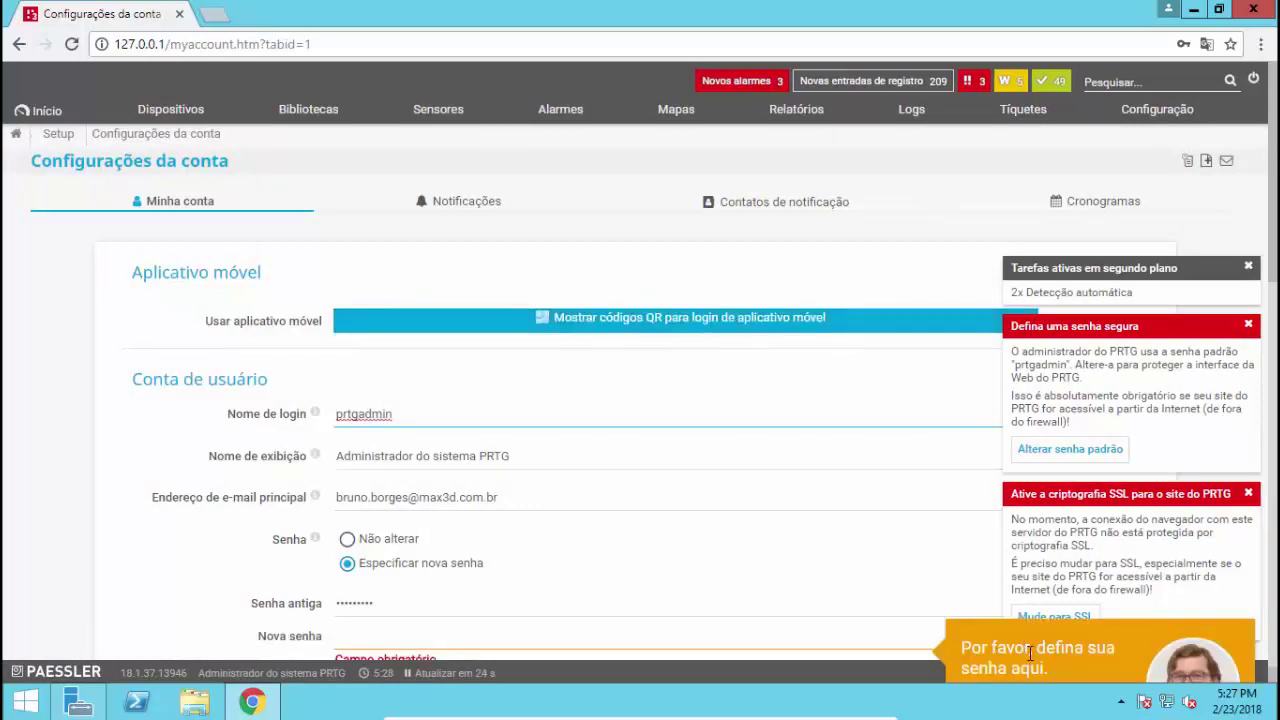
{"action": "scroll", "coordinate": [1030, 652], "scroll_direction": "down", "scroll_amount": 1}
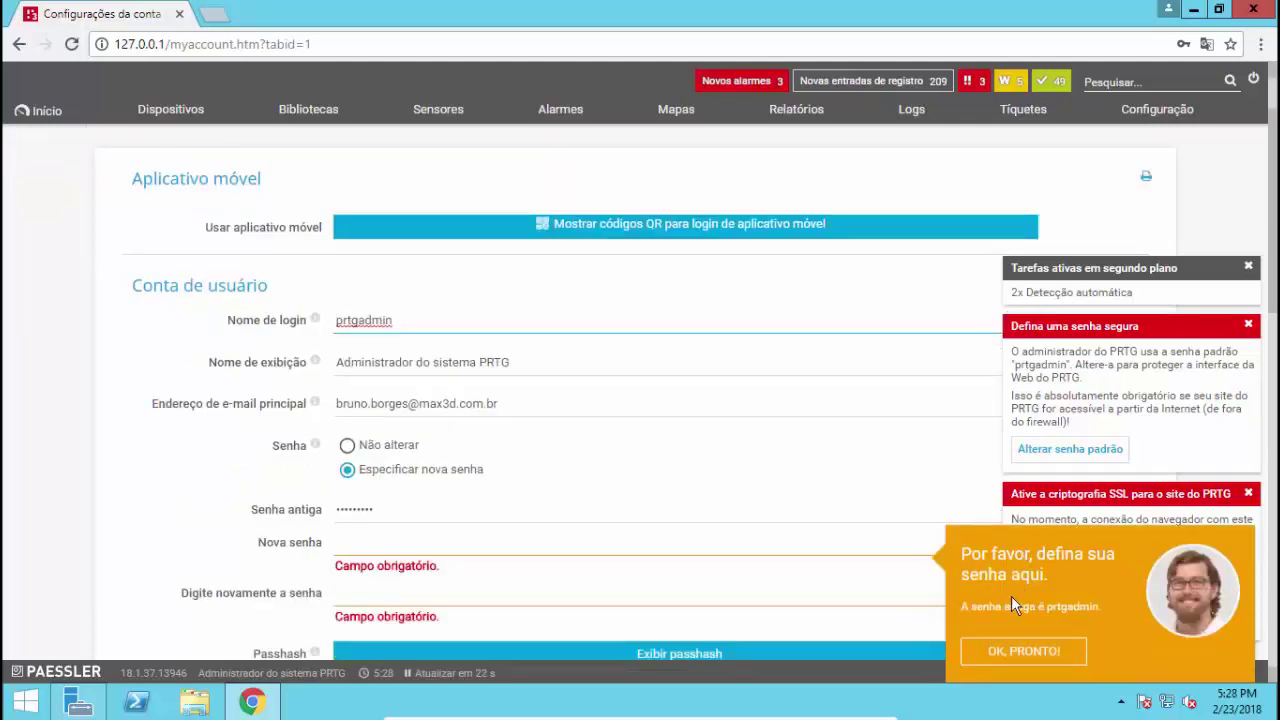
{"action": "scroll", "coordinate": [1011, 596], "scroll_direction": "up", "scroll_amount": 1}
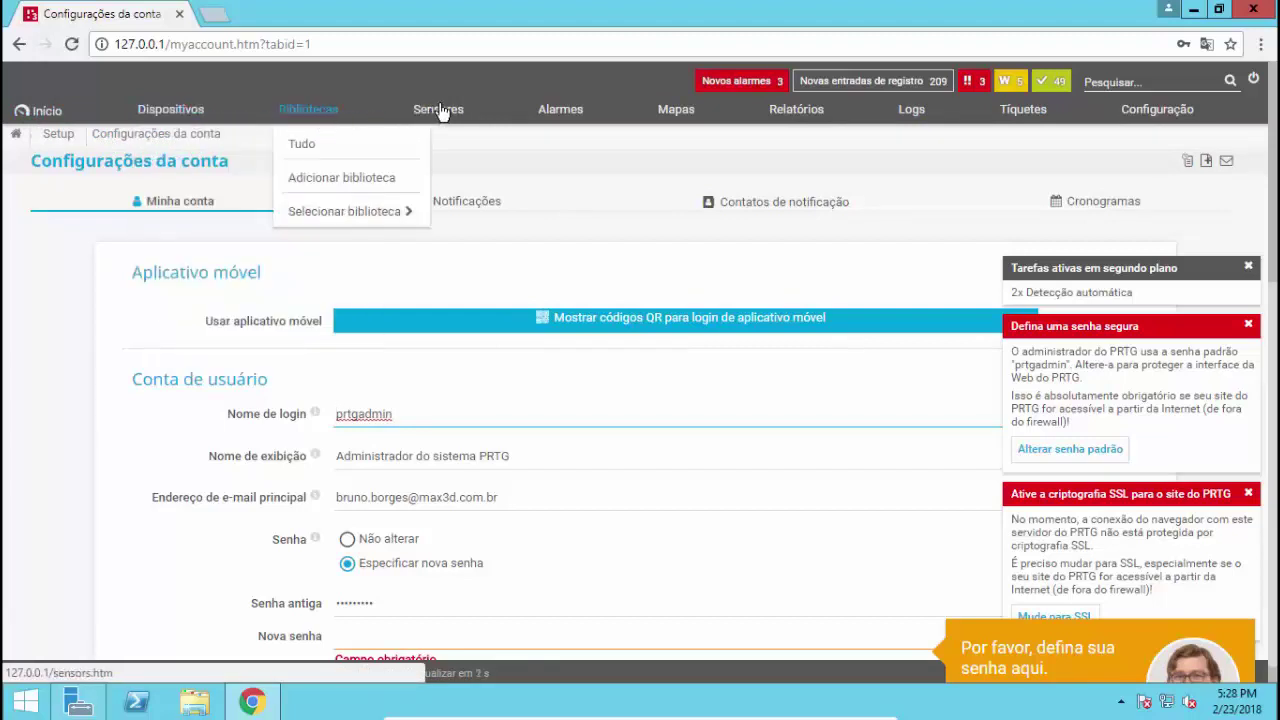
{"action": "mouse_move", "coordinate": [440, 111]}
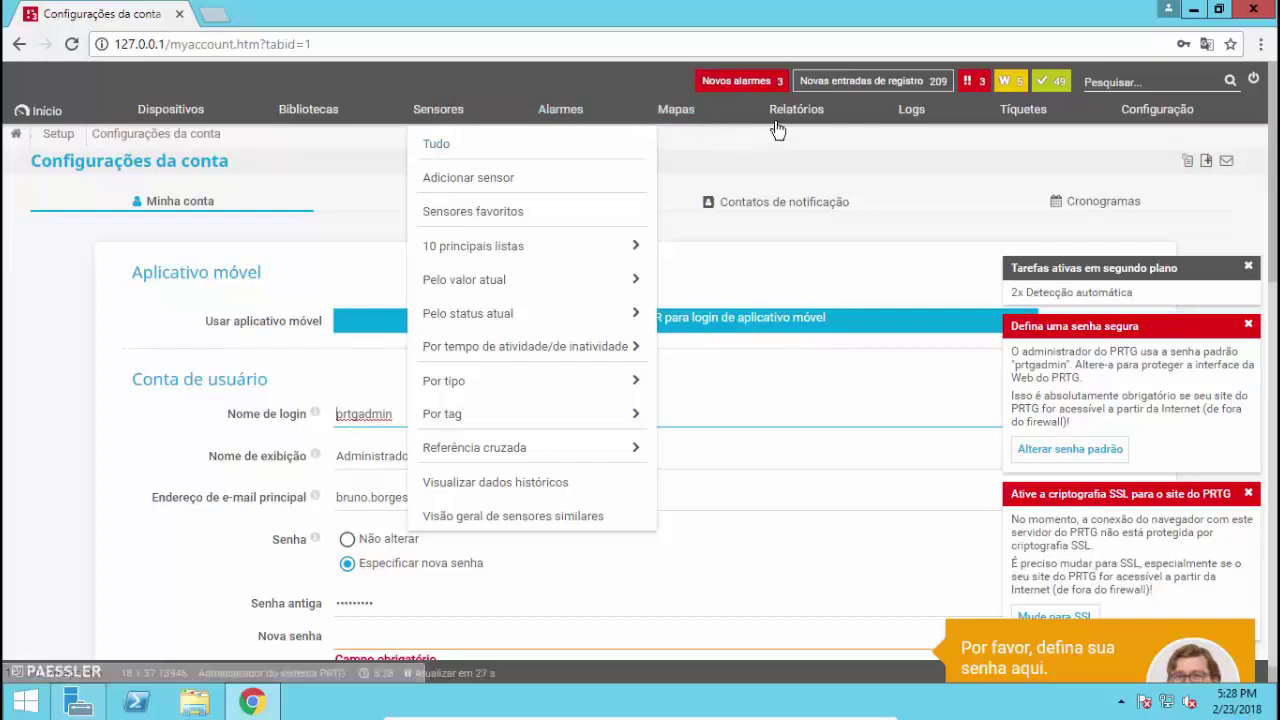
{"action": "mouse_move", "coordinate": [790, 124]}
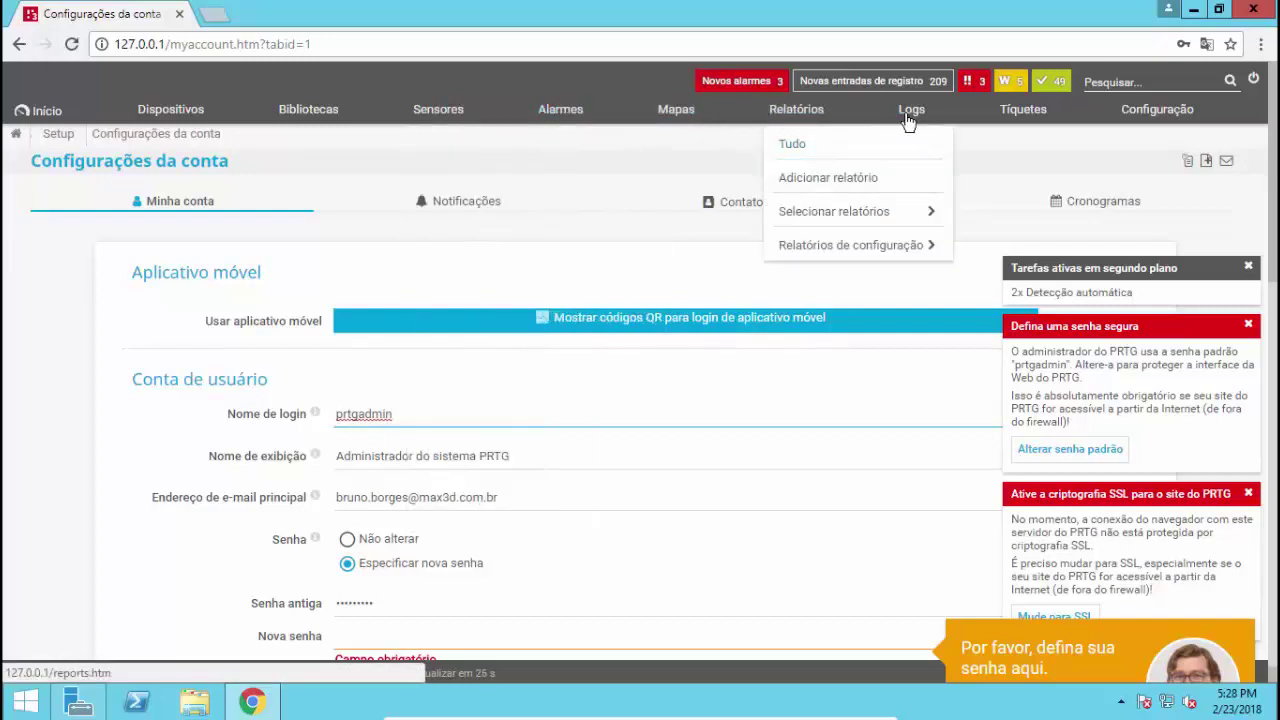
{"action": "mouse_move", "coordinate": [1190, 120]}
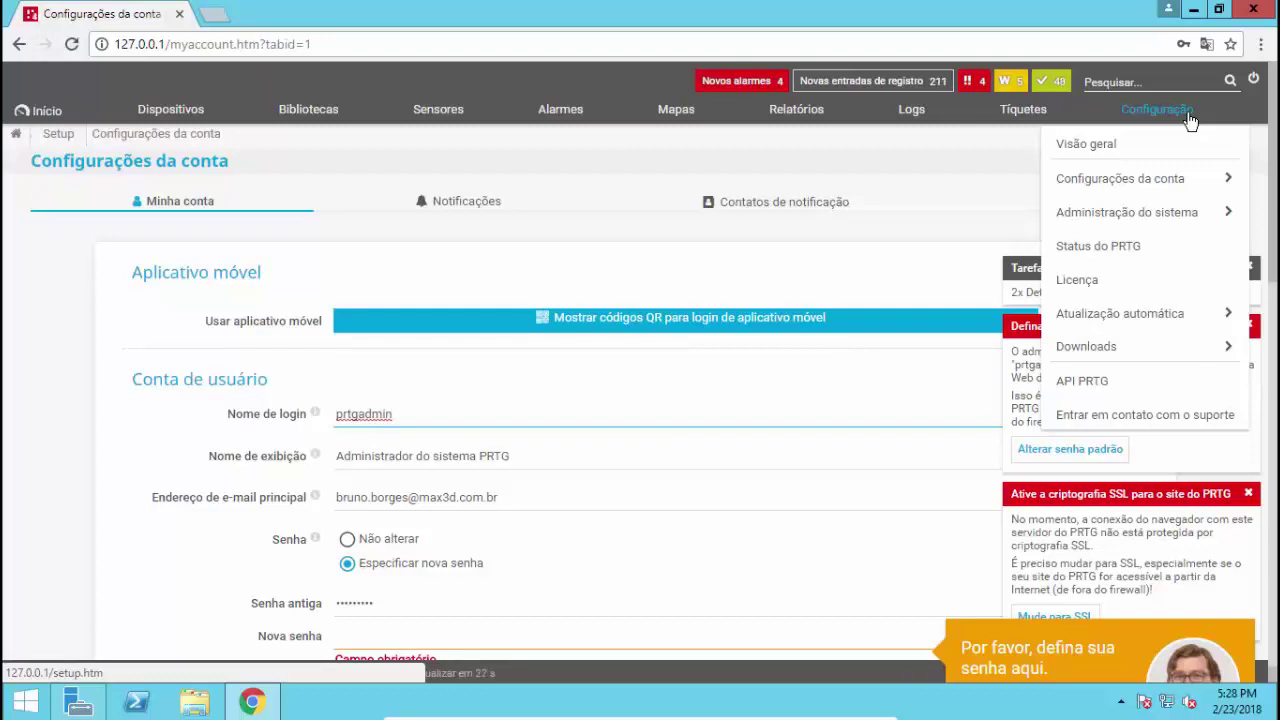
{"action": "left_click", "coordinate": [1155, 118]}
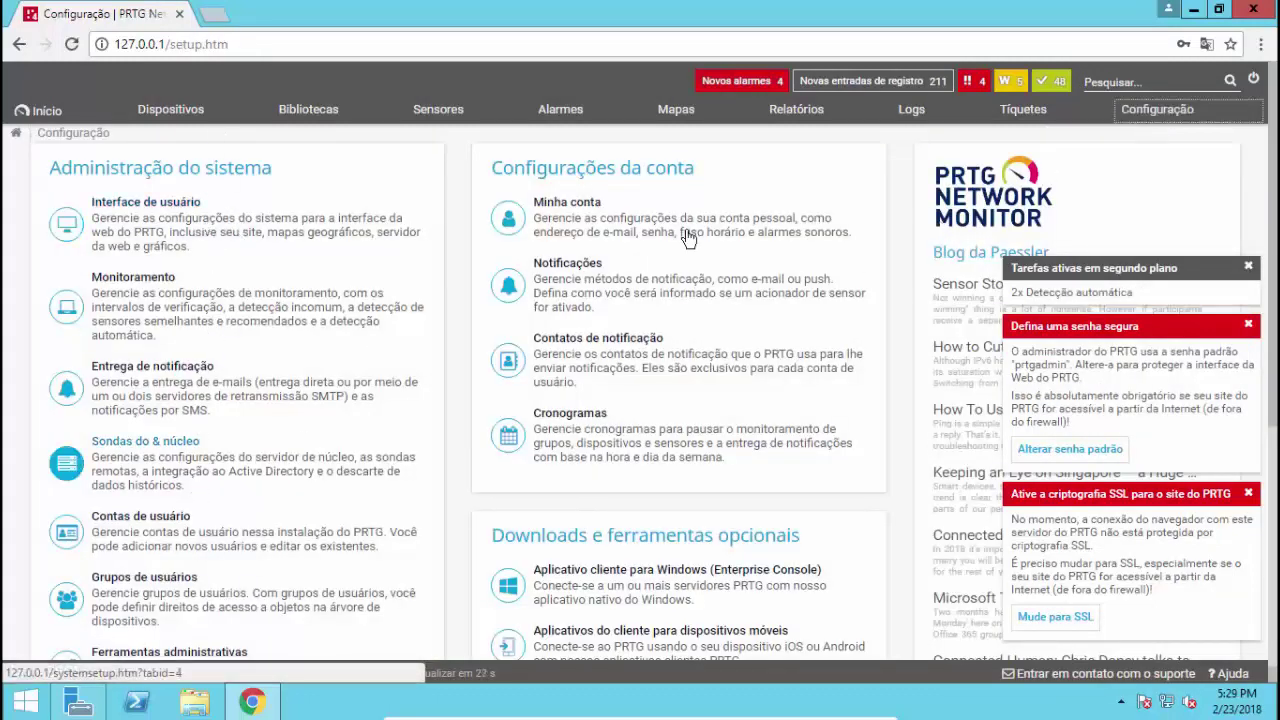
{"action": "scroll", "coordinate": [512, 436], "scroll_direction": "down", "scroll_amount": 1}
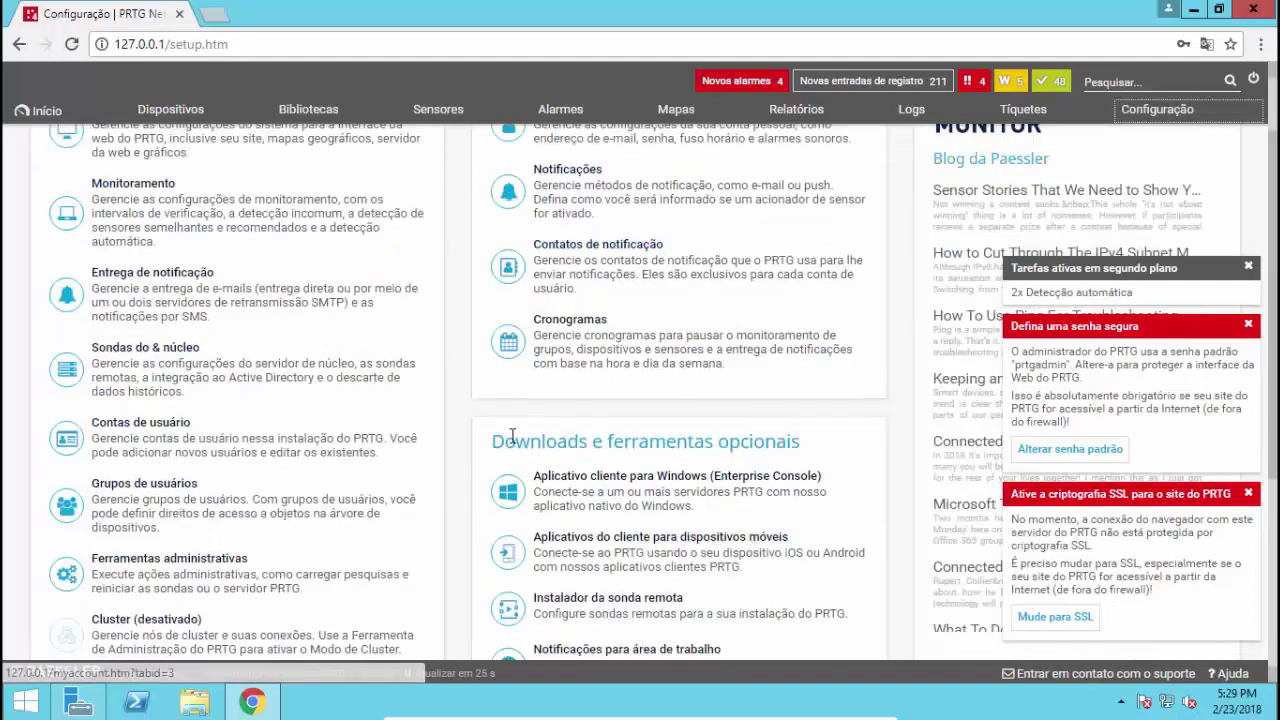
{"action": "scroll", "coordinate": [1157, 214], "scroll_direction": "up", "scroll_amount": 1}
{"action": "mouse_move", "coordinate": [1175, 122]}
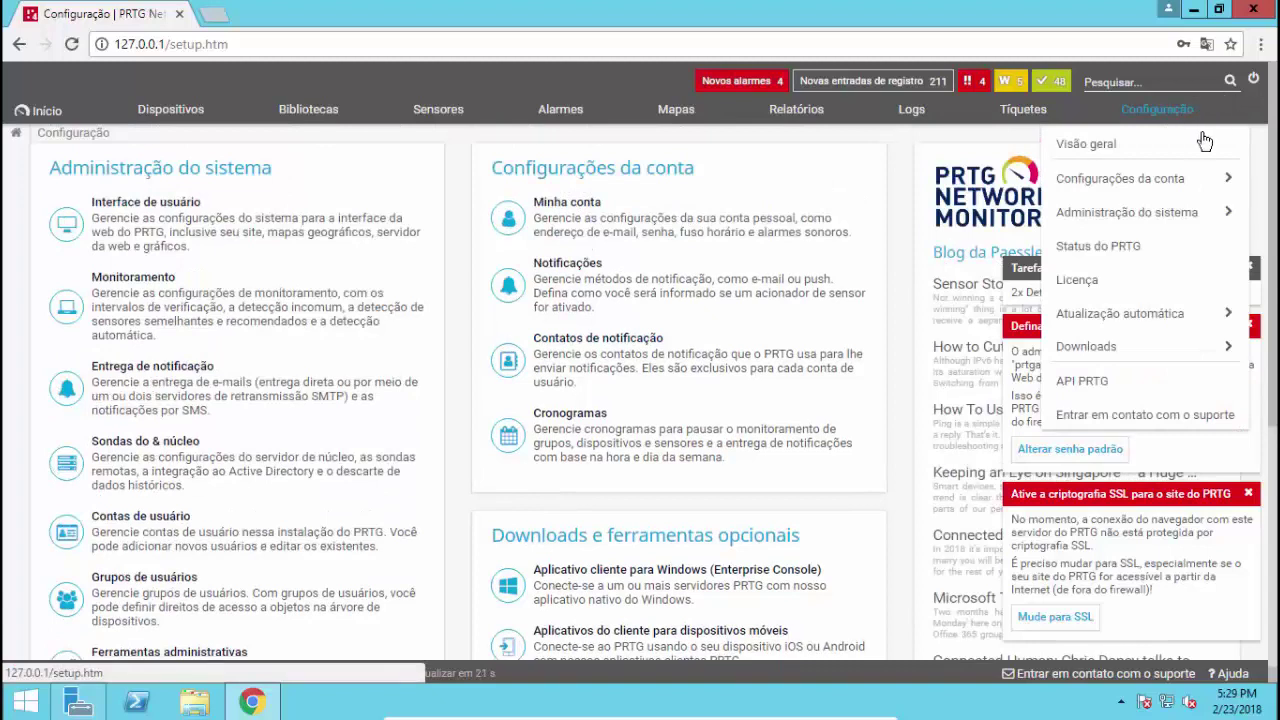
{"action": "mouse_move", "coordinate": [1180, 190]}
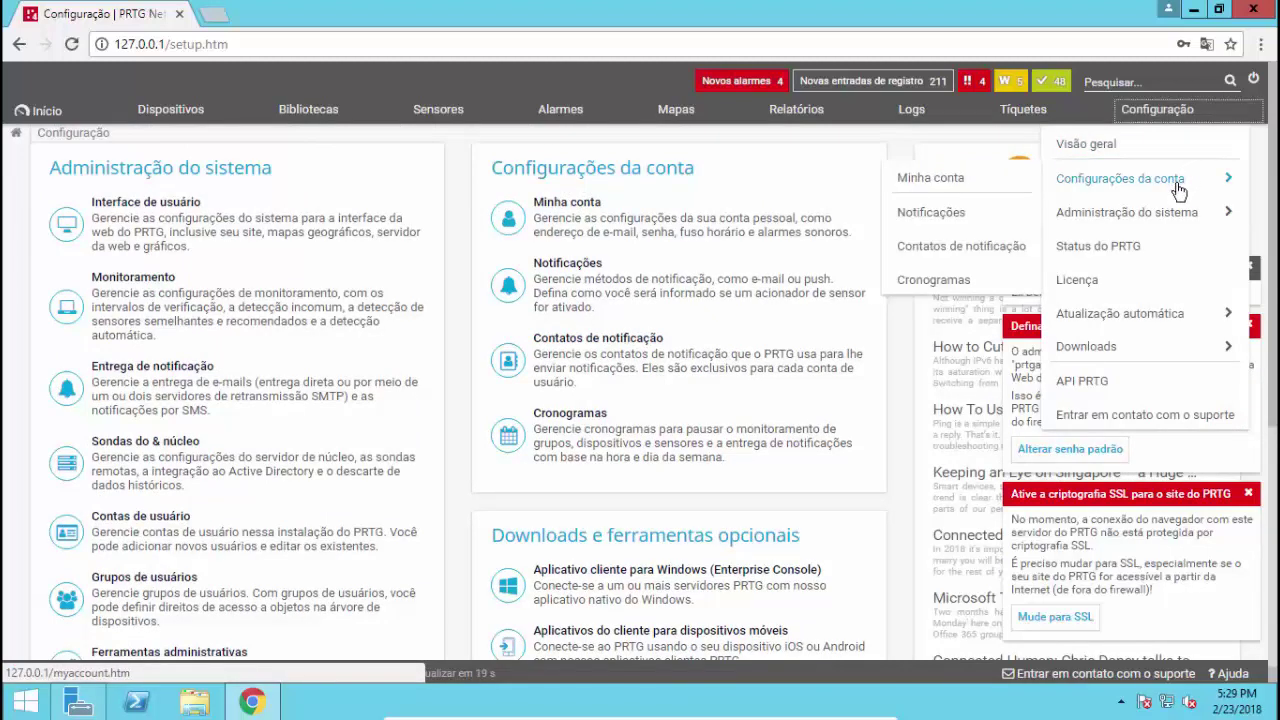
{"action": "left_click", "coordinate": [939, 183]}
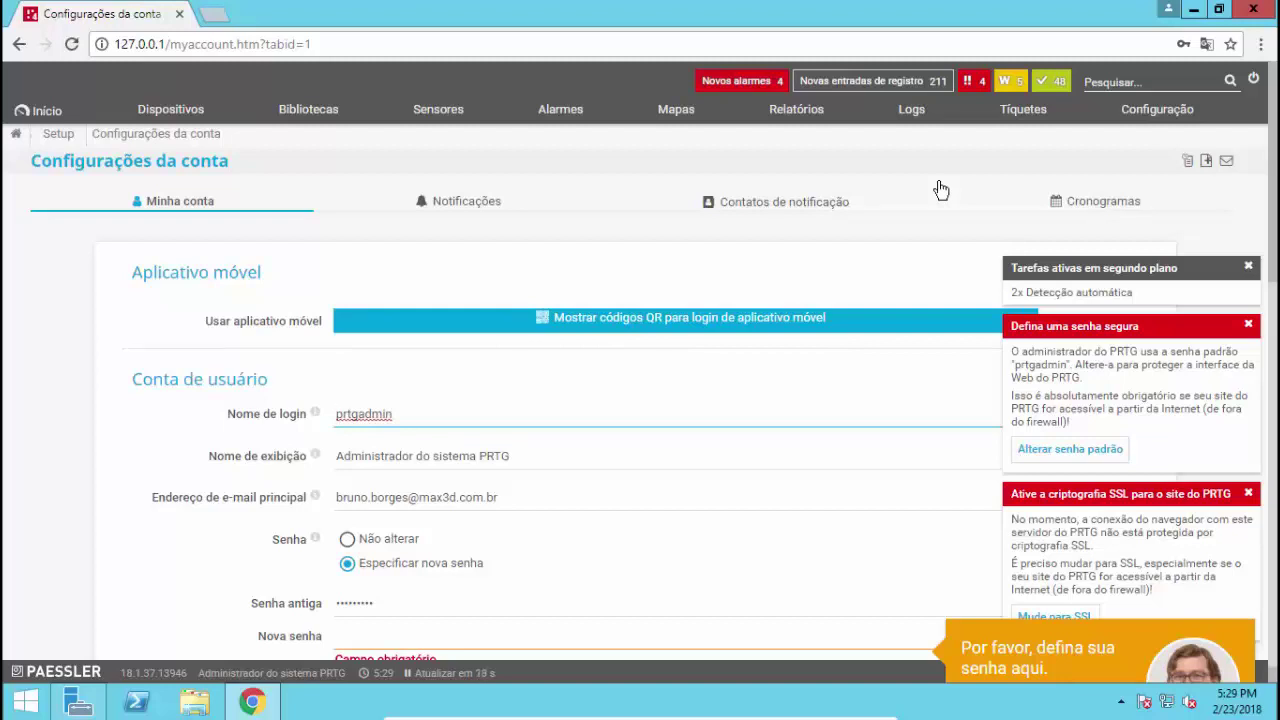
Replace the login name prtgadmin with Administrador in the Nome de login field
{"action": "left_click", "coordinate": [414, 414]}
{"action": "double_click", "coordinate": [338, 414]}
{"action": "type", "text": "Admin"}
{"action": "key", "text": "BackSpace"}
{"action": "key", "text": "BackSpace"}
{"action": "key", "text": "BackSpace"}
{"action": "key", "text": "BackSpace"}
{"action": "key", "text": "BackSpace"}
{"action": "type", "text": "Administrador"}
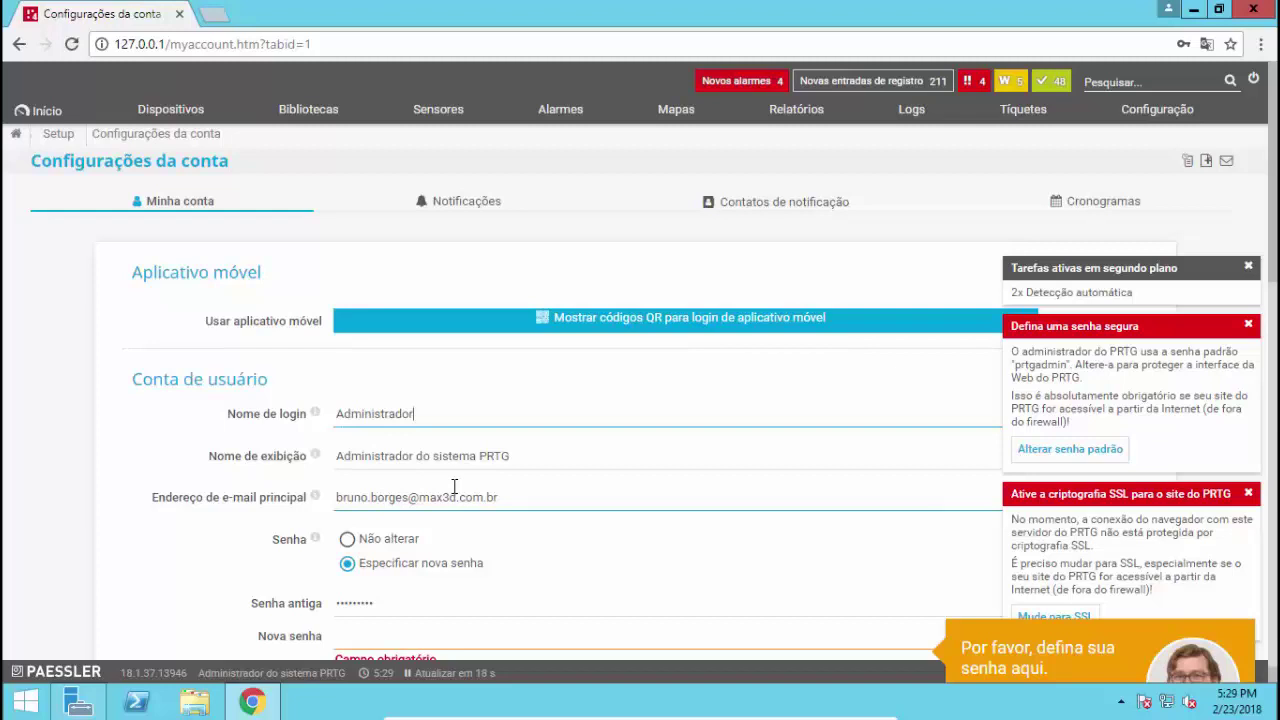
{"action": "scroll", "coordinate": [454, 487], "scroll_direction": "down", "scroll_amount": 1}
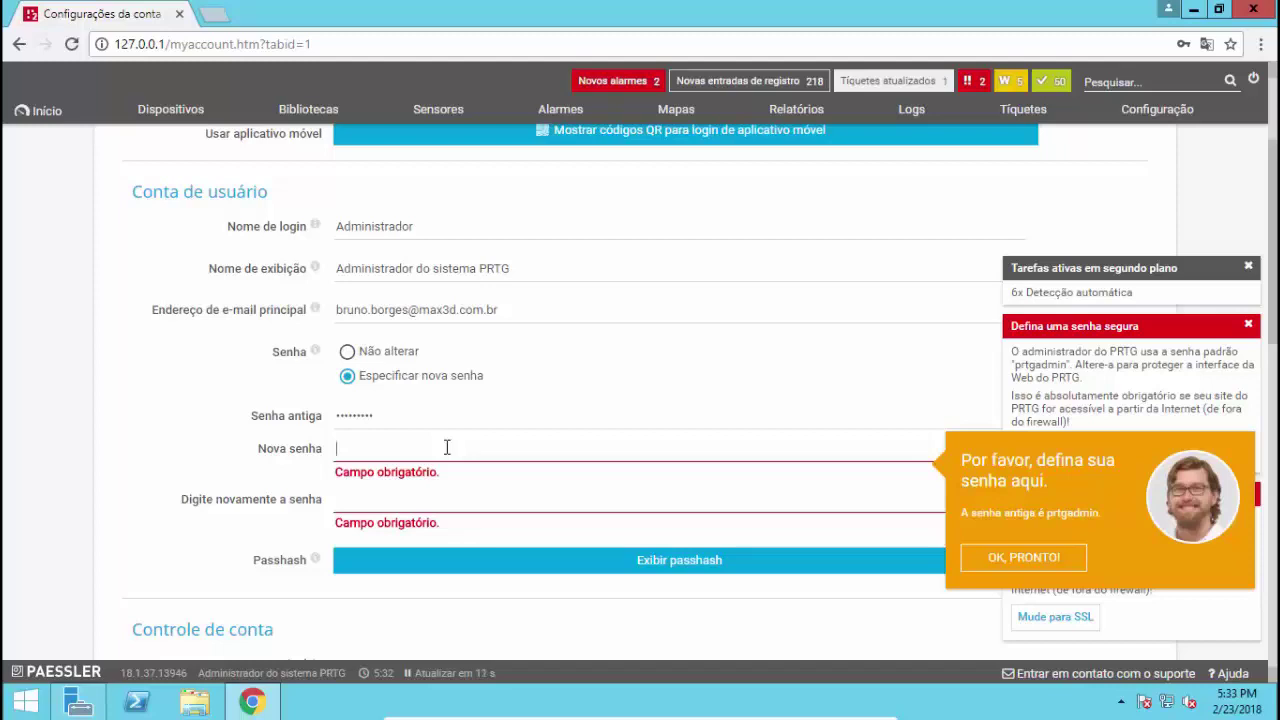
Enter the new password in Nova senha and Digite novamente a senha, then save
{"action": "left_click", "coordinate": [447, 447]}
{"action": "key", "text": "ctrl+v"}
{"action": "key", "text": "Tab"}
{"action": "type", "text": "•••••••••"}
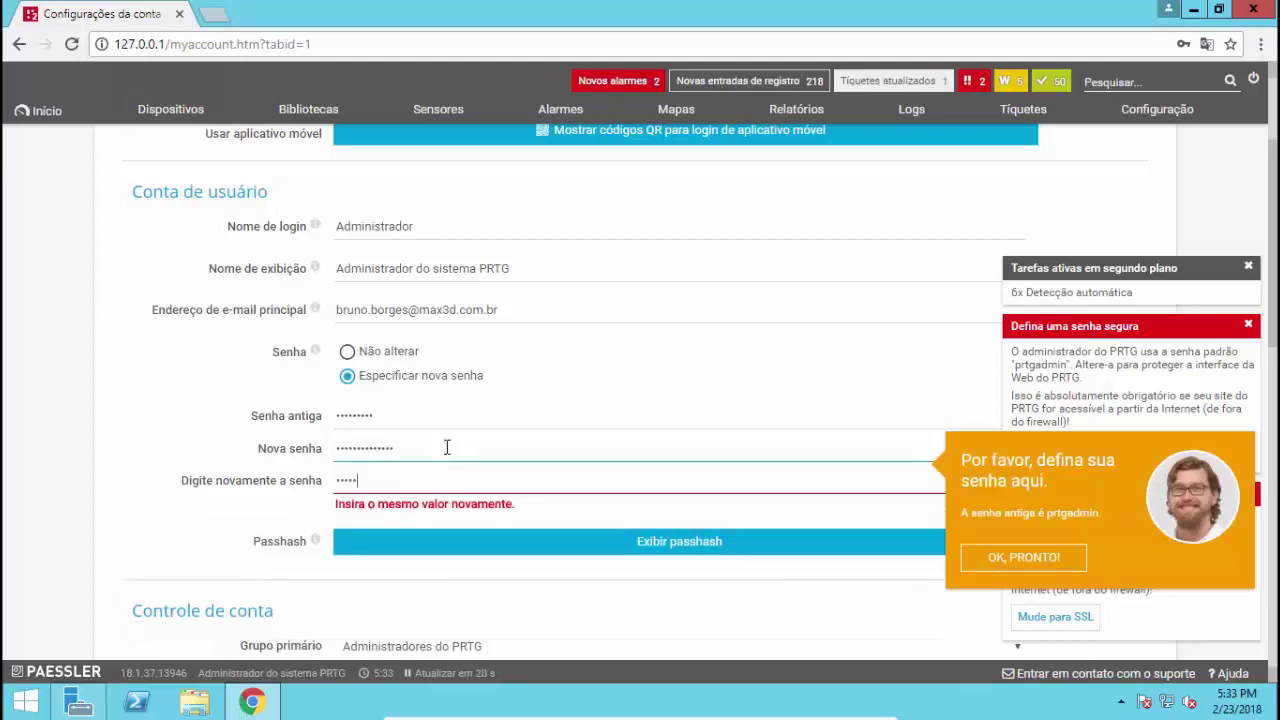
{"action": "type", "text": "•••••"}
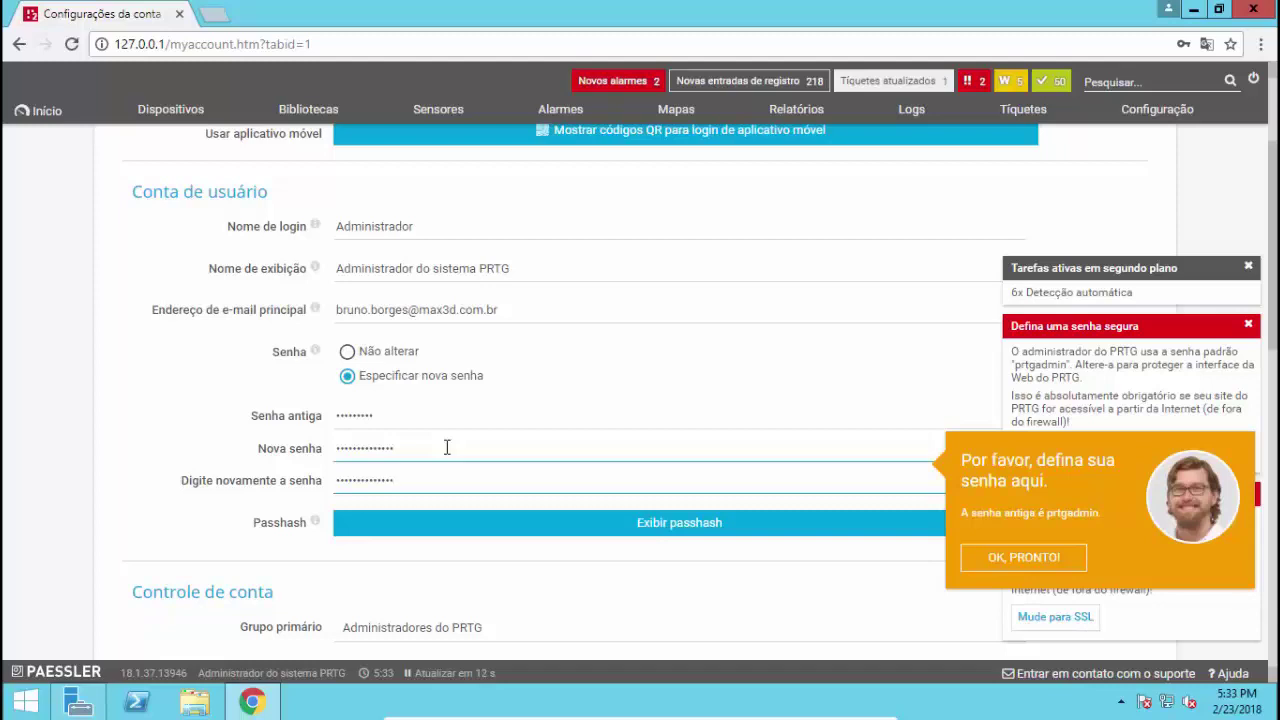
{"action": "left_click", "coordinate": [1023, 557]}
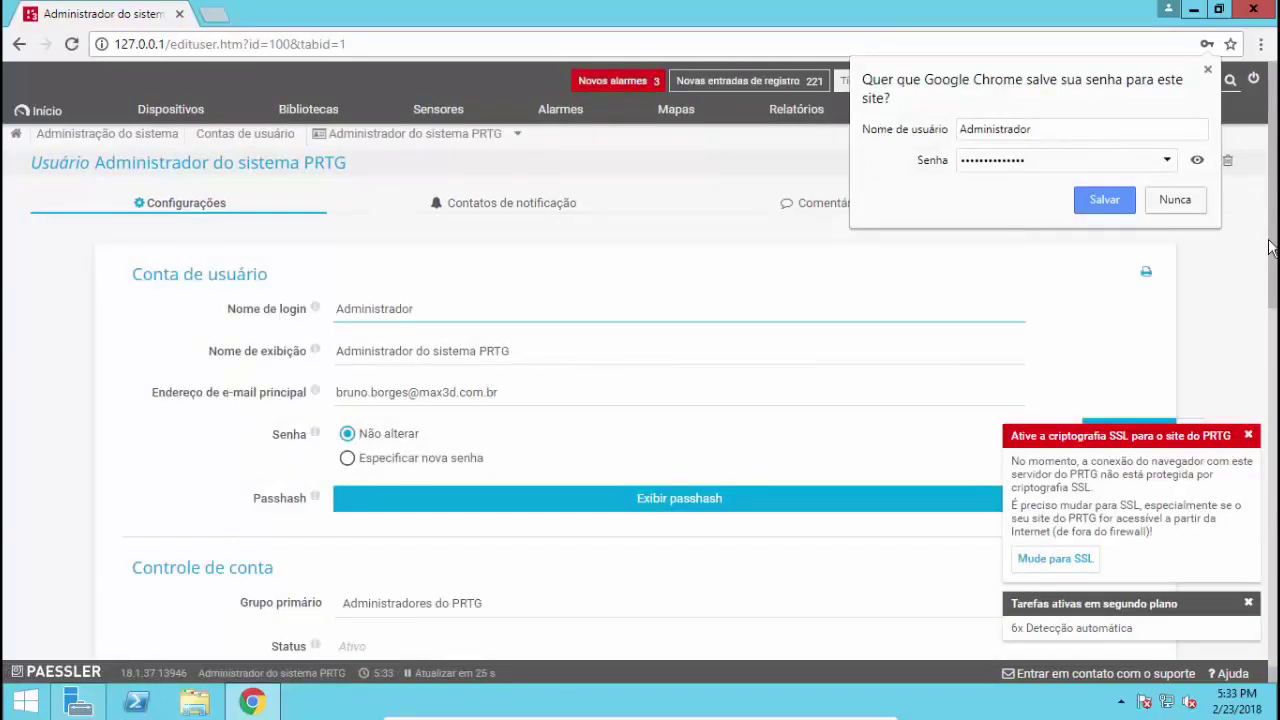
Decline Chrome's password saving and review the settings, including 30 s auto-refresh and Brasília time zone
{"action": "left_click", "coordinate": [1183, 206]}
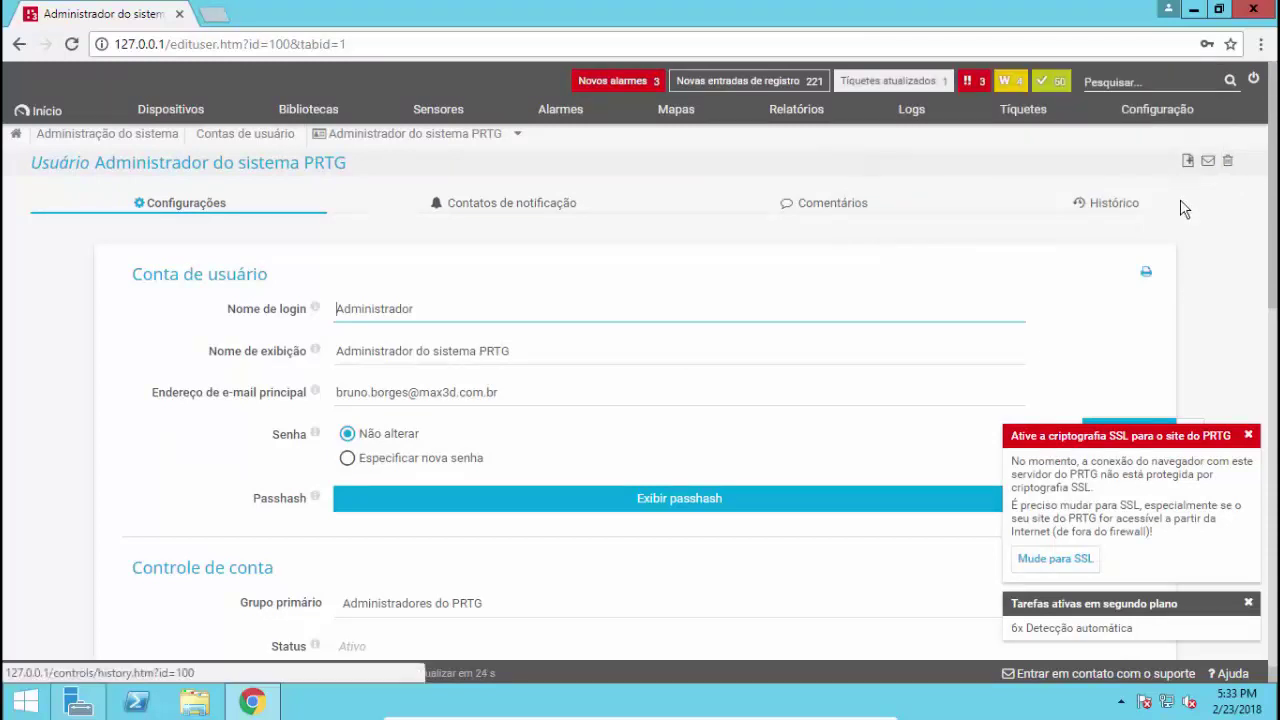
{"action": "scroll", "coordinate": [913, 347], "scroll_direction": "down", "scroll_amount": 1}
{"action": "scroll", "coordinate": [913, 347], "scroll_direction": "down", "scroll_amount": 2}
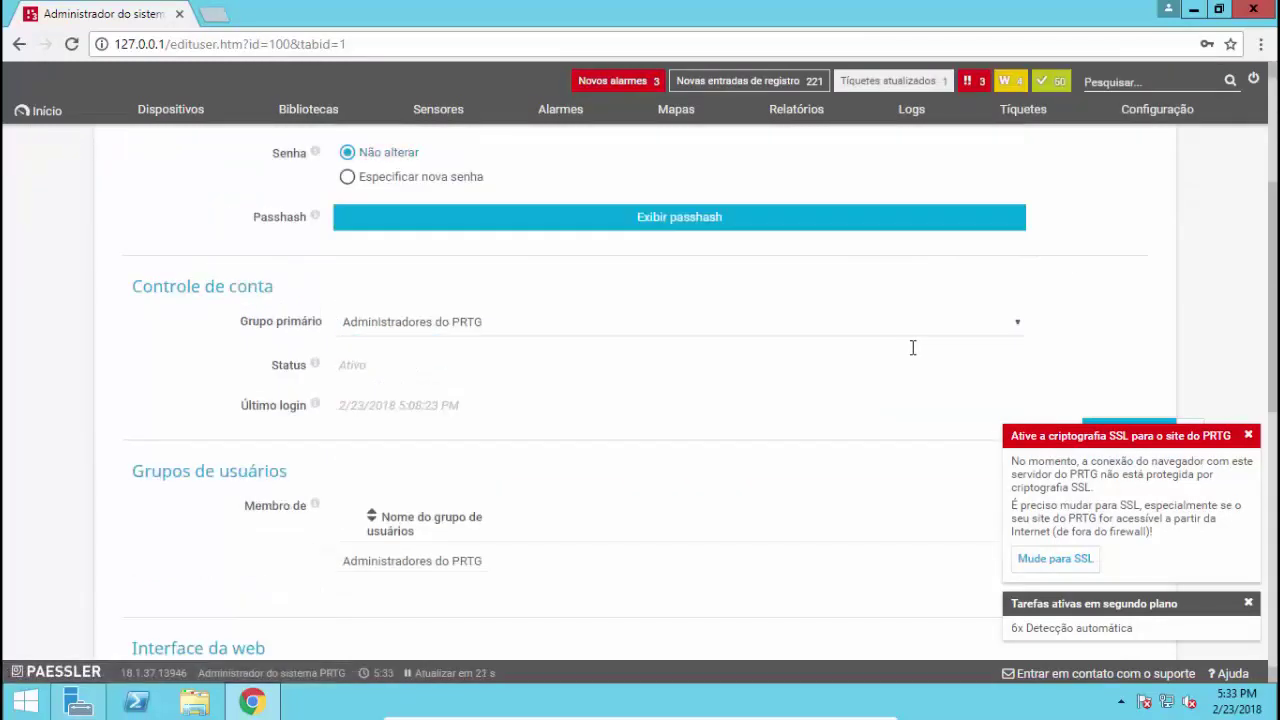
{"action": "scroll", "coordinate": [913, 350], "scroll_direction": "up", "scroll_amount": 1}
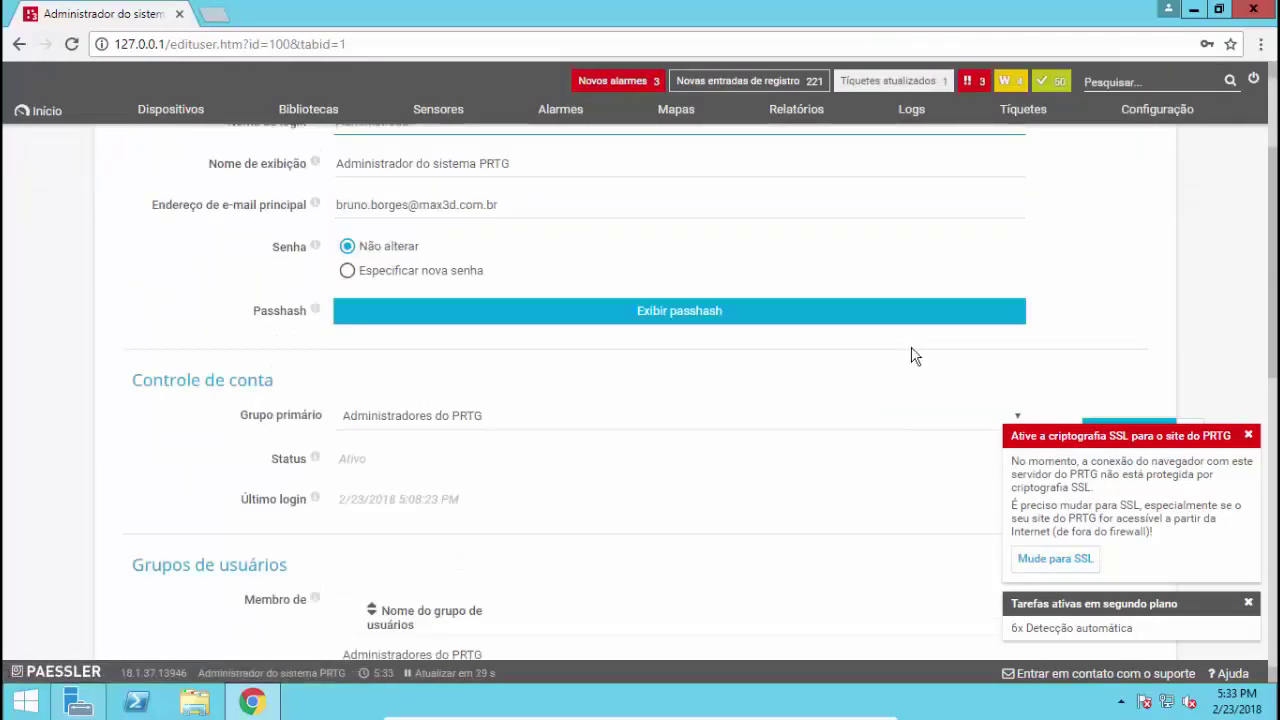
{"action": "scroll", "coordinate": [875, 375], "scroll_direction": "up", "scroll_amount": 2}
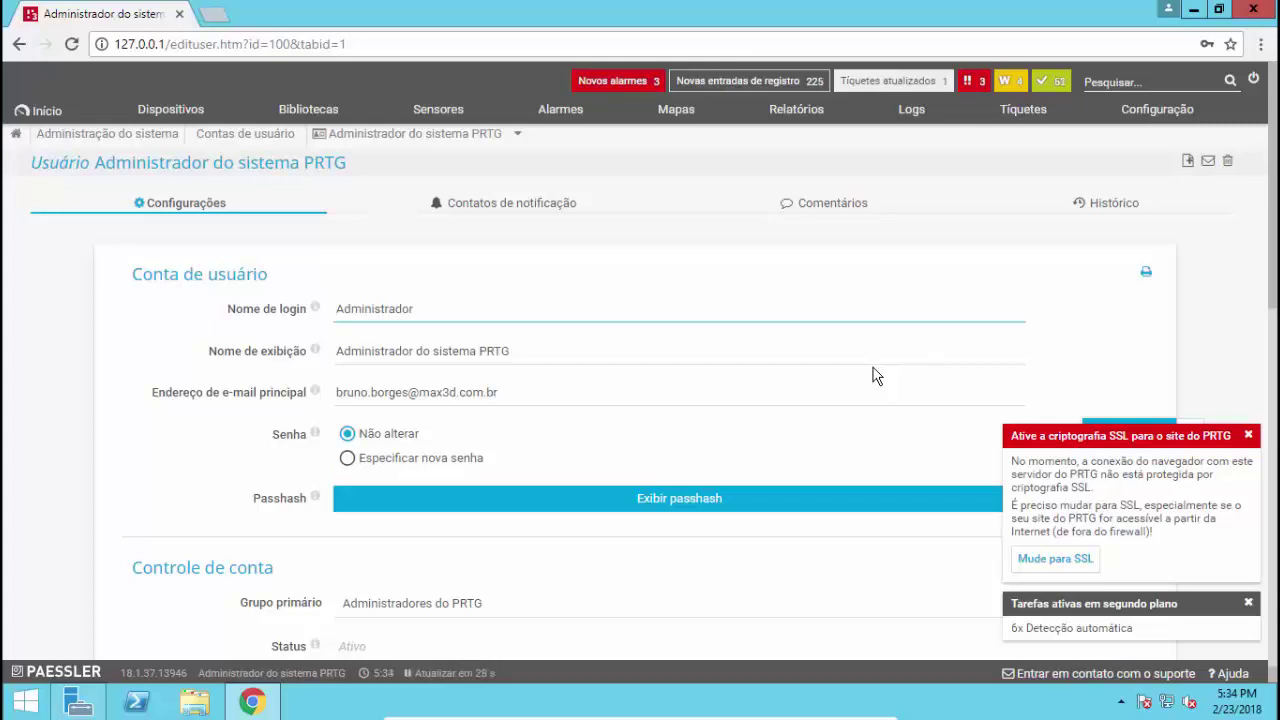
{"action": "scroll", "coordinate": [873, 378], "scroll_direction": "down", "scroll_amount": 8}
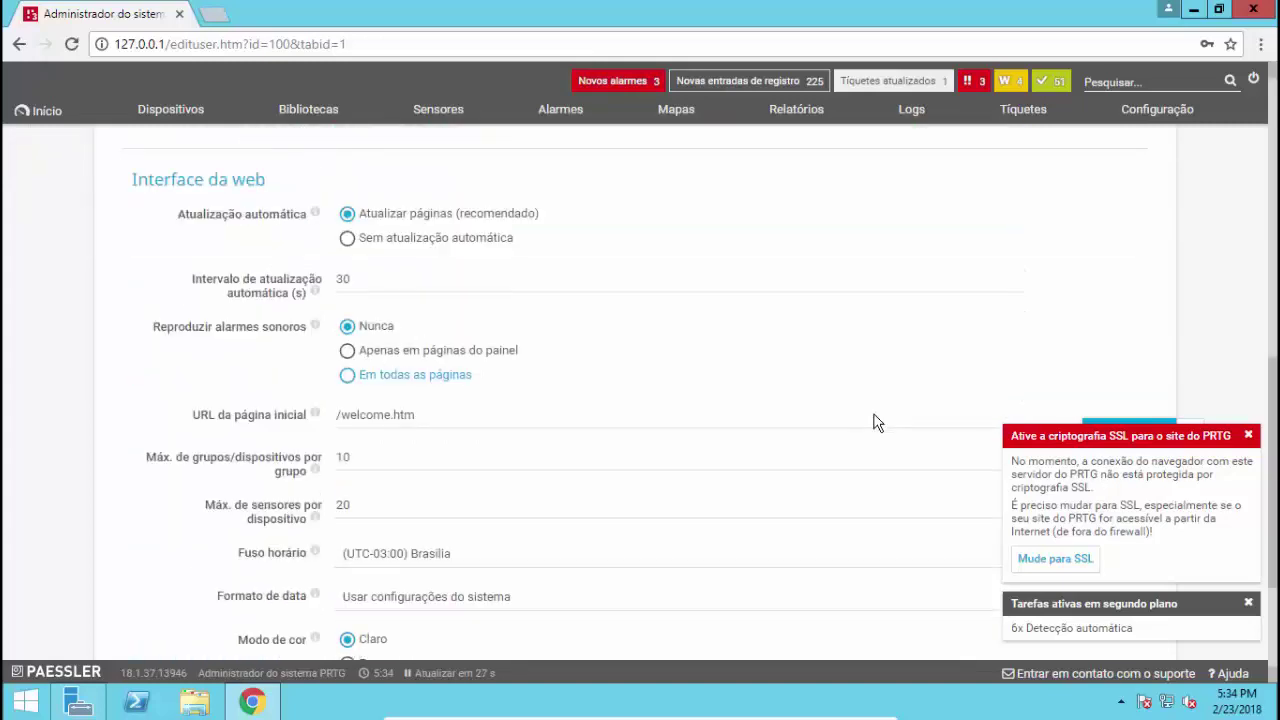
{"action": "scroll", "coordinate": [873, 422], "scroll_direction": "down", "scroll_amount": 2}
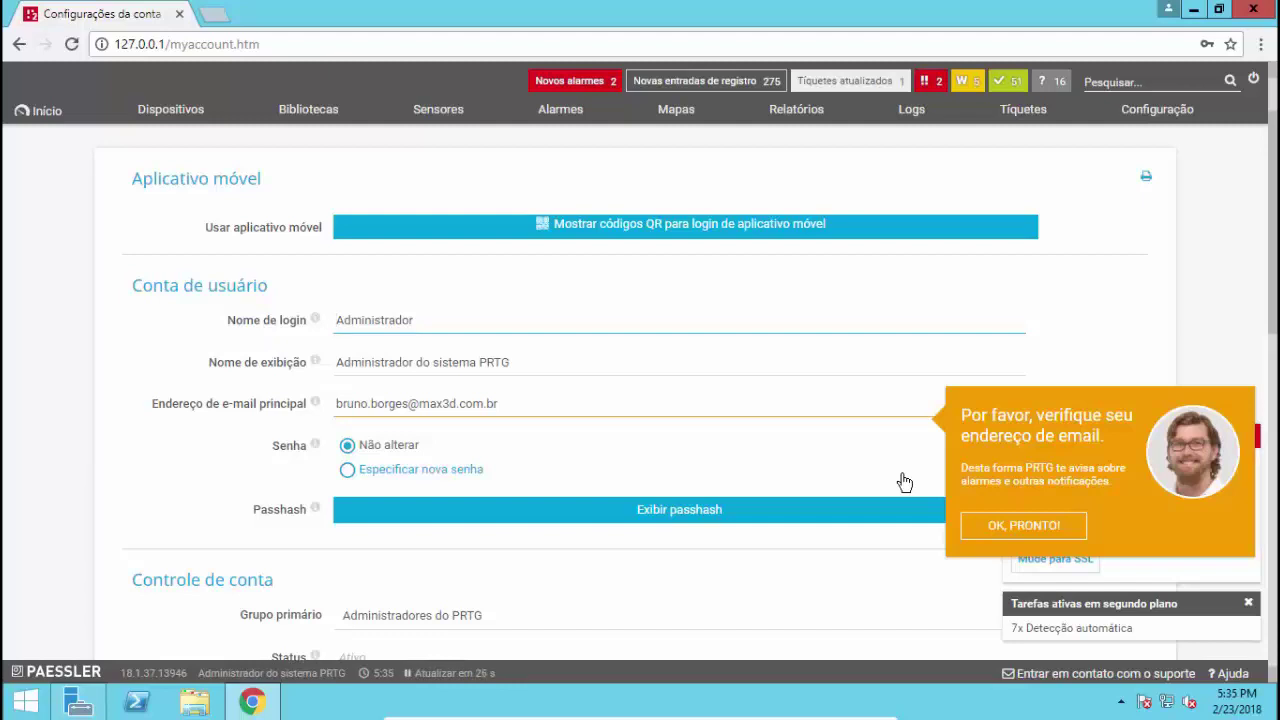
Confirm the account's e-mail address, save, and accept the guide's offer to return to the device overview
{"action": "left_click", "coordinate": [1020, 527]}
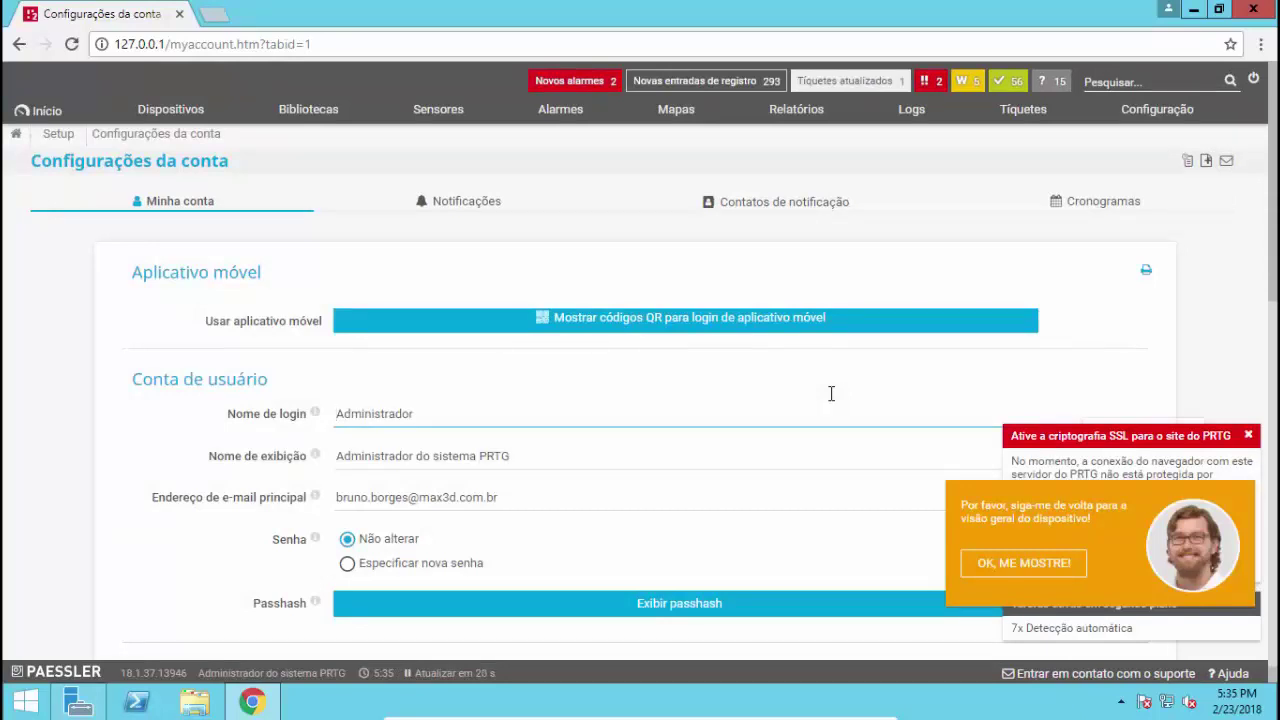
{"action": "left_click", "coordinate": [1036, 570]}
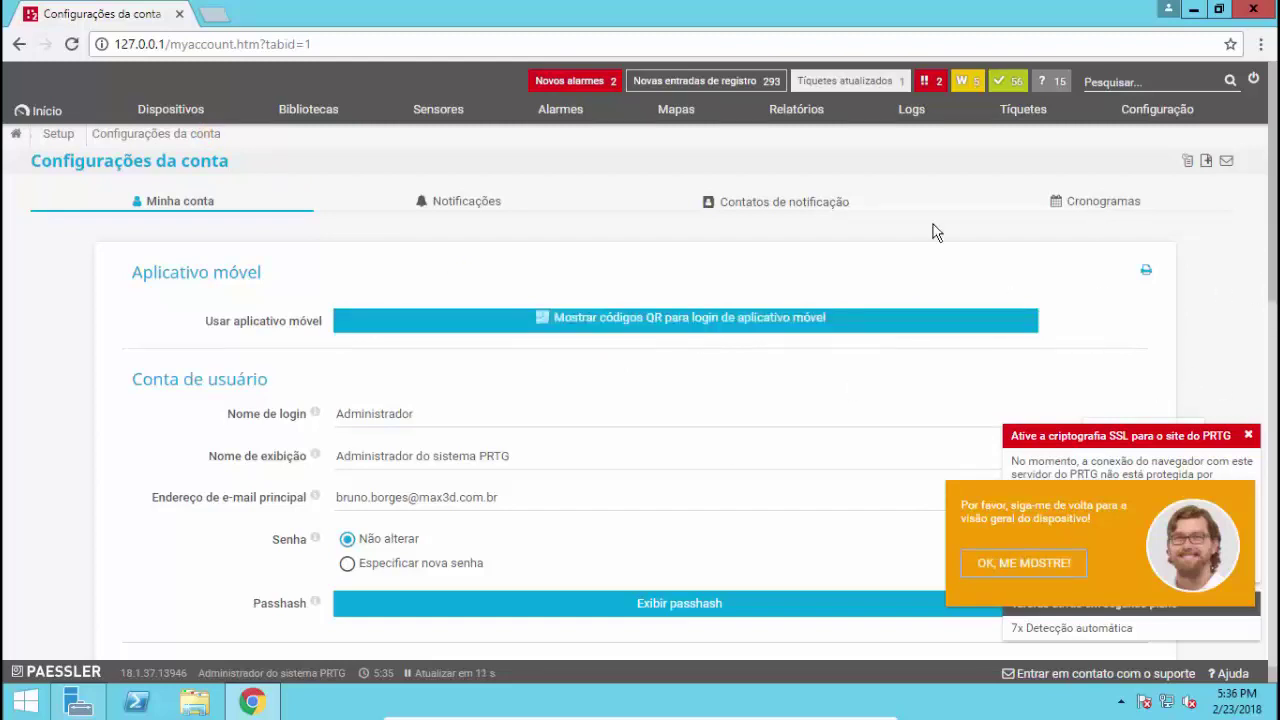
{"action": "scroll", "coordinate": [194, 266], "scroll_direction": "down", "scroll_amount": 5}
{"action": "scroll", "coordinate": [210, 285], "scroll_direction": "up", "scroll_amount": 5}
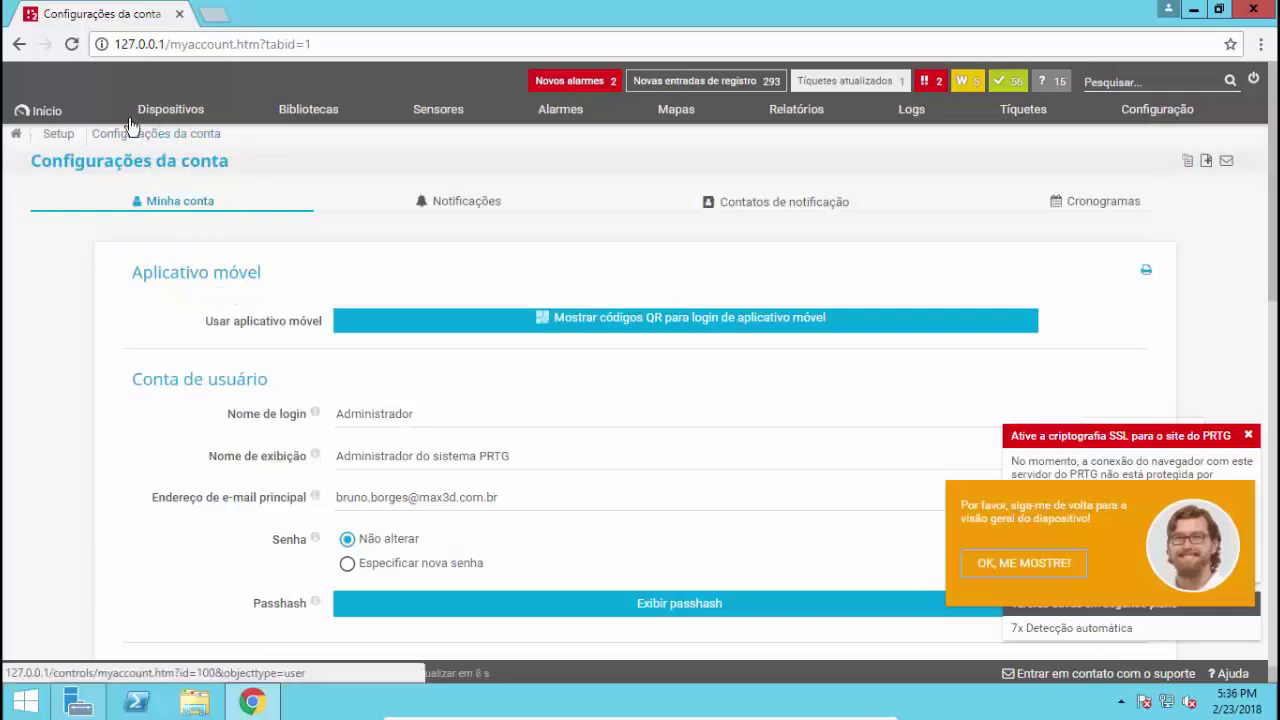
Go to the Grupo Raiz overview and dismiss the Parabéns! congratulations panel
{"action": "left_click", "coordinate": [172, 114]}
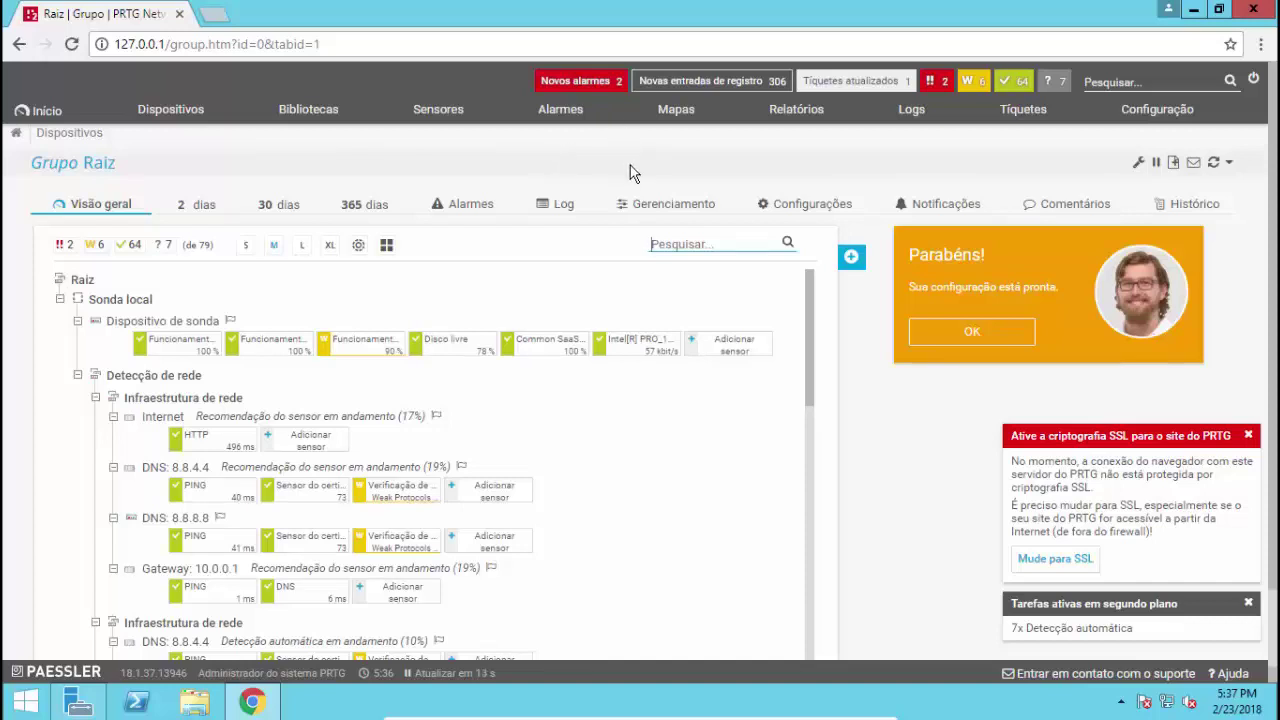
{"action": "left_click", "coordinate": [985, 340]}
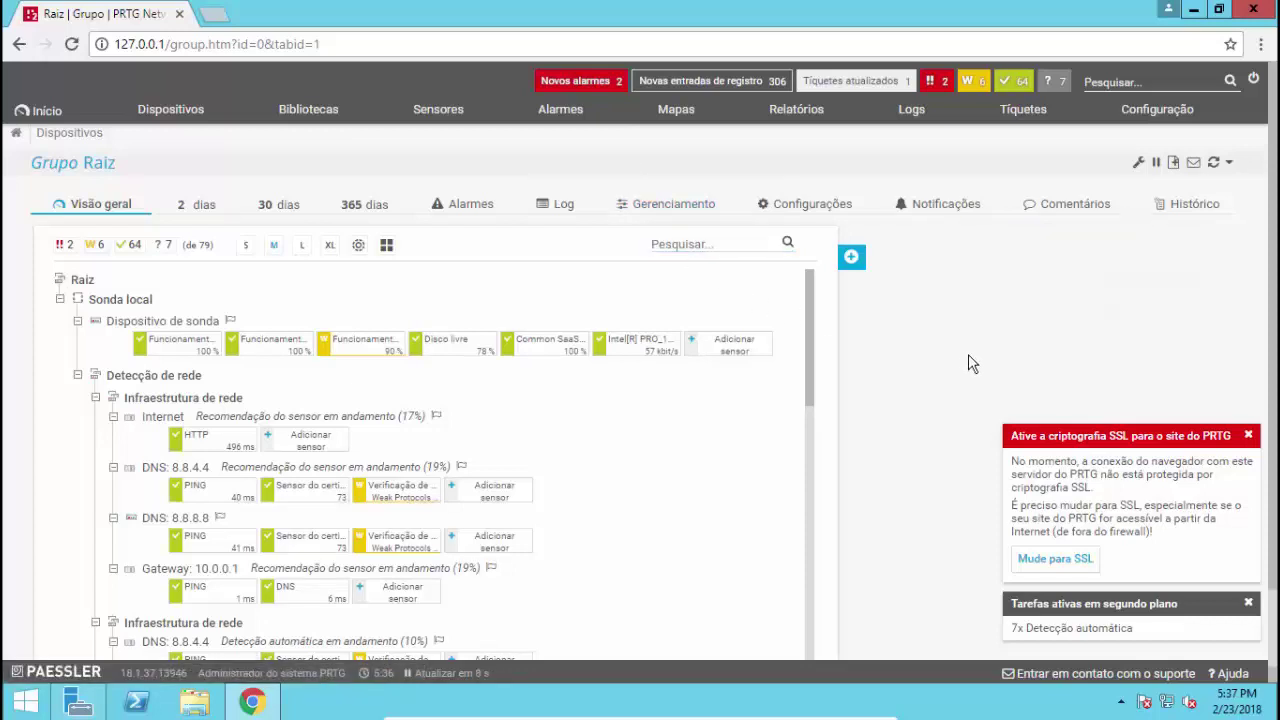